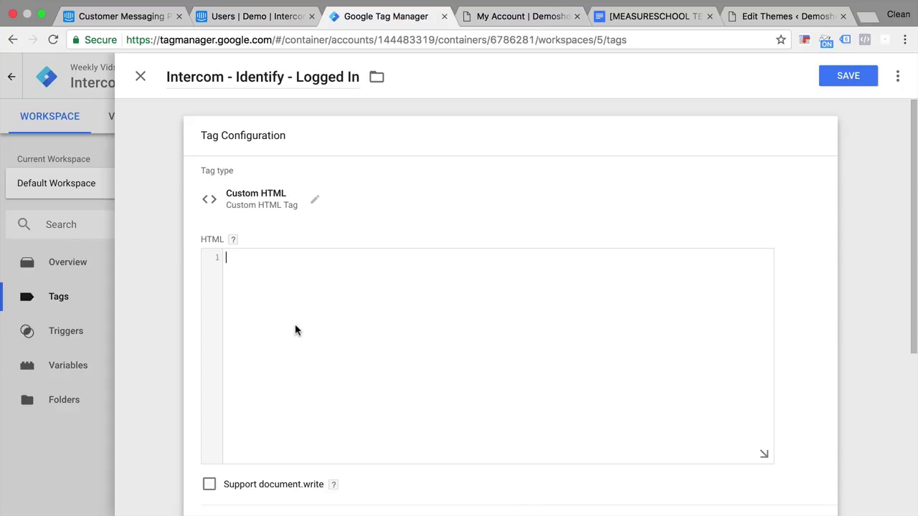
# Bring up the intercom.com homepage, with its email sign-up field, in place of the Users page
pyautogui.press('super+v')
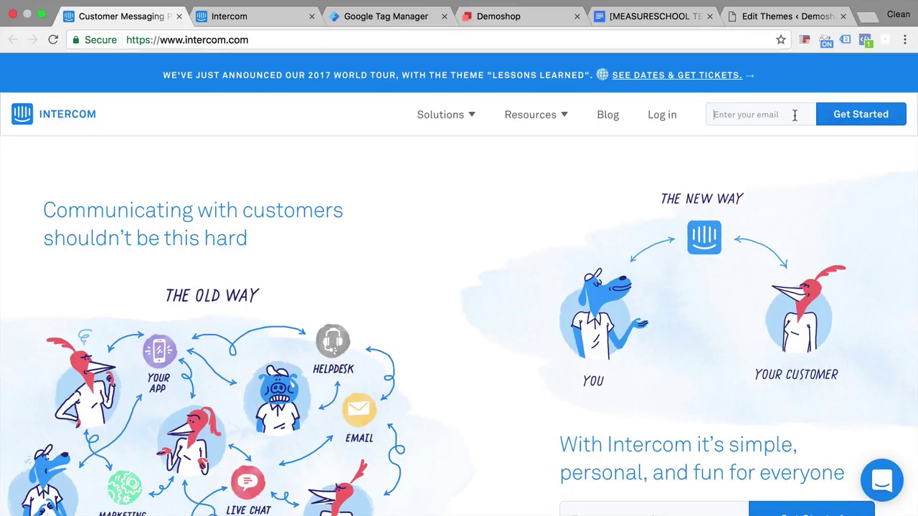
# Open Intercom's Install Intercom setup step and pick Basic JavaScript to reveal the app_id snippet
pyautogui.click(229, 20)
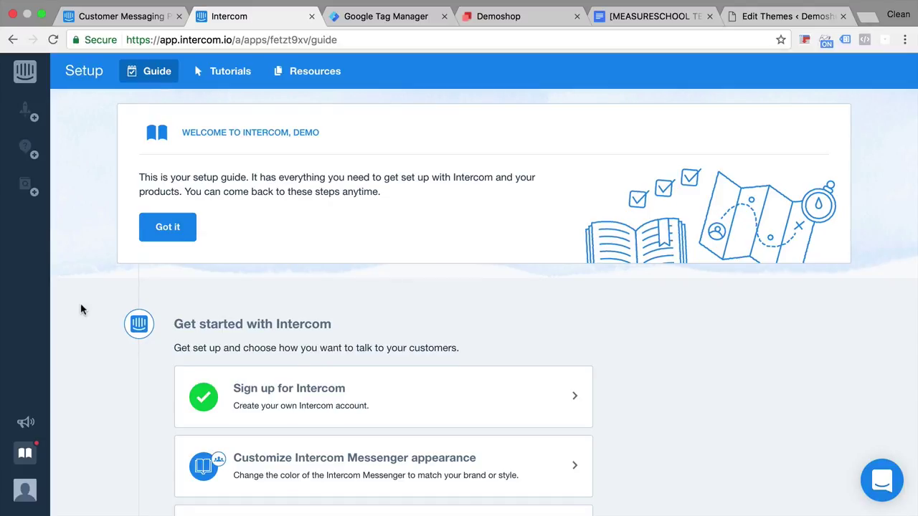
pyautogui.scroll(-5, 81, 309)
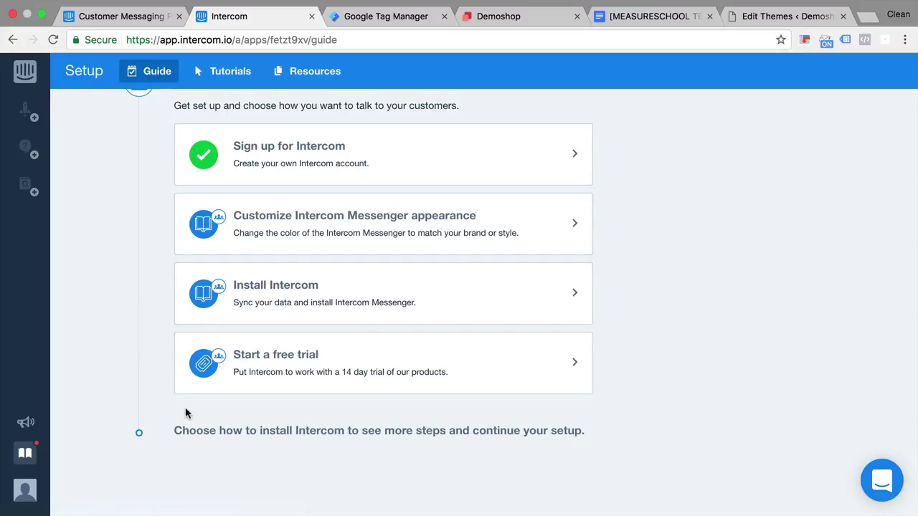
pyautogui.click(283, 315)
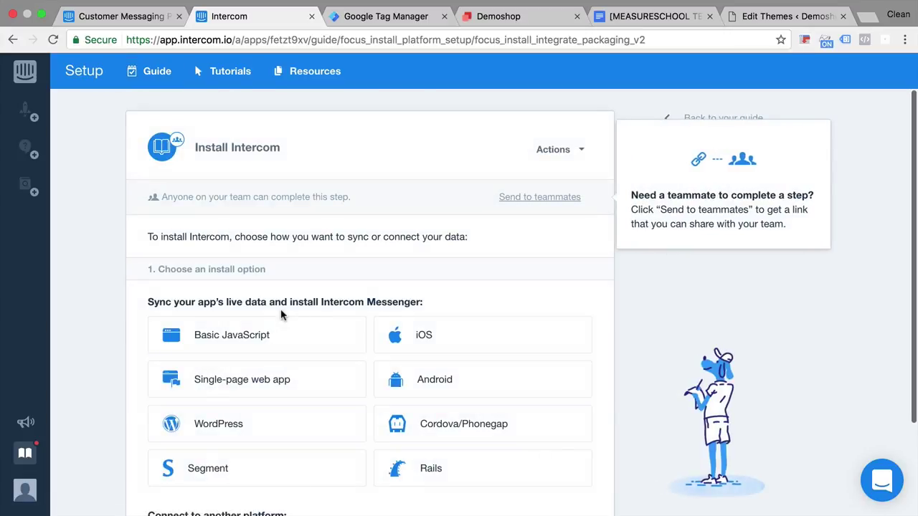
pyautogui.scroll(-3, 101, 367)
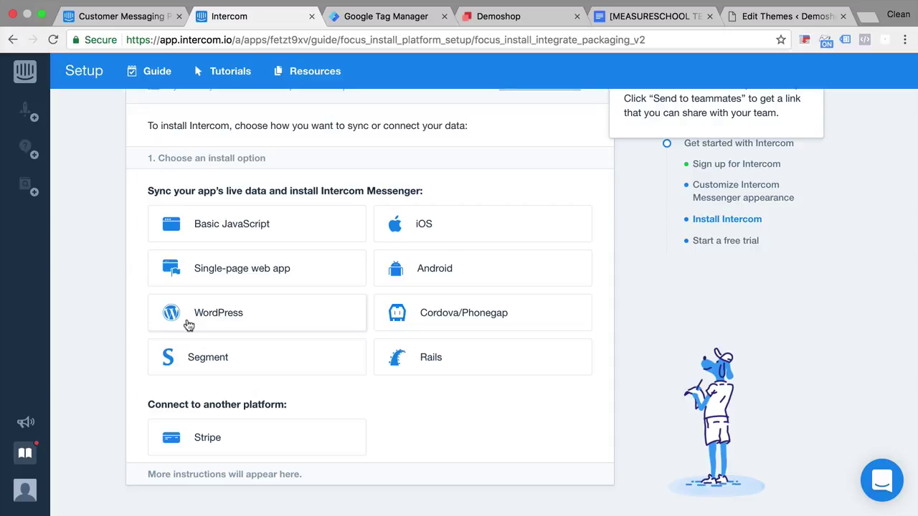
pyautogui.click(263, 238)
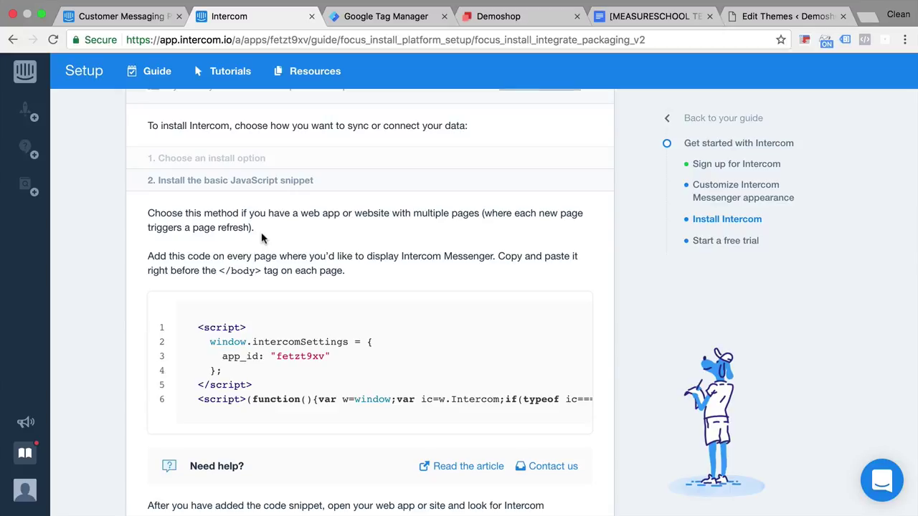
# After glancing at the Demoshop preview and GTM, copy Intercom's install code and return to Tag Manager's Tags page
pyautogui.scroll(-3, 262, 238)
pyautogui.click(502, 18)
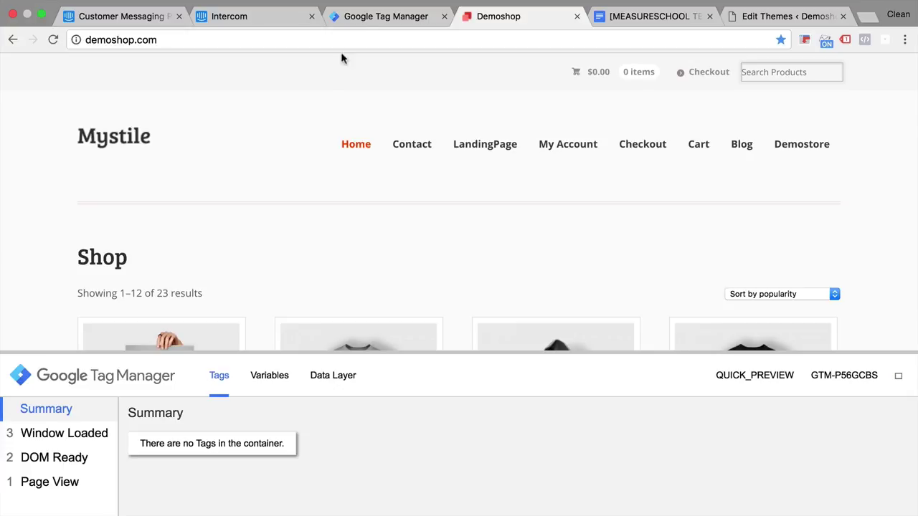
pyautogui.click(365, 21)
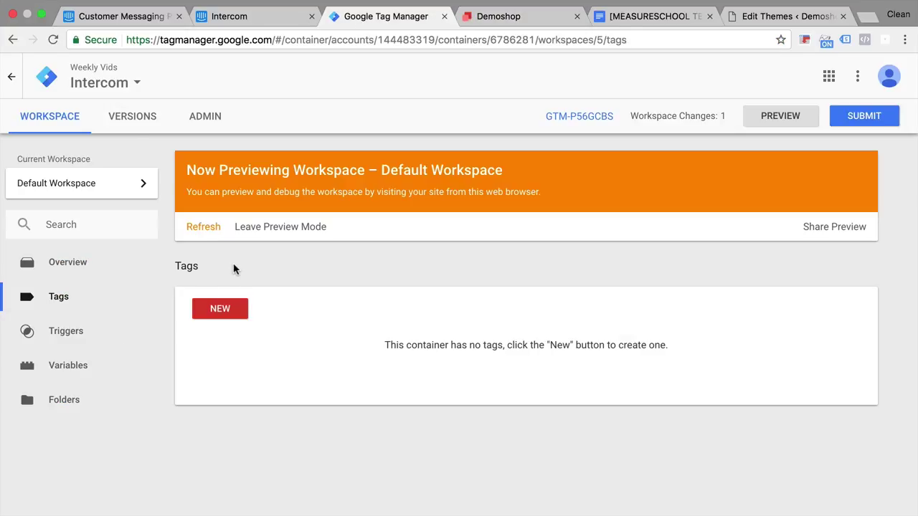
pyautogui.click(268, 15)
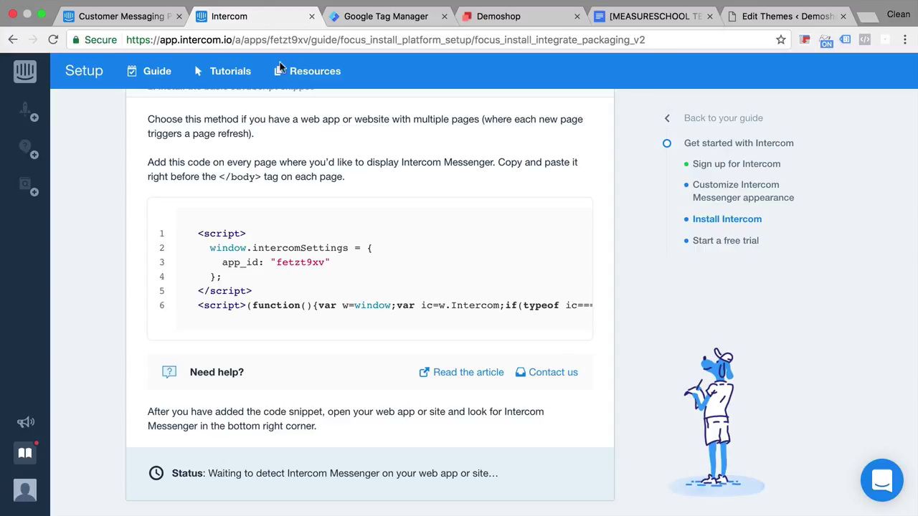
pyautogui.click(549, 224)
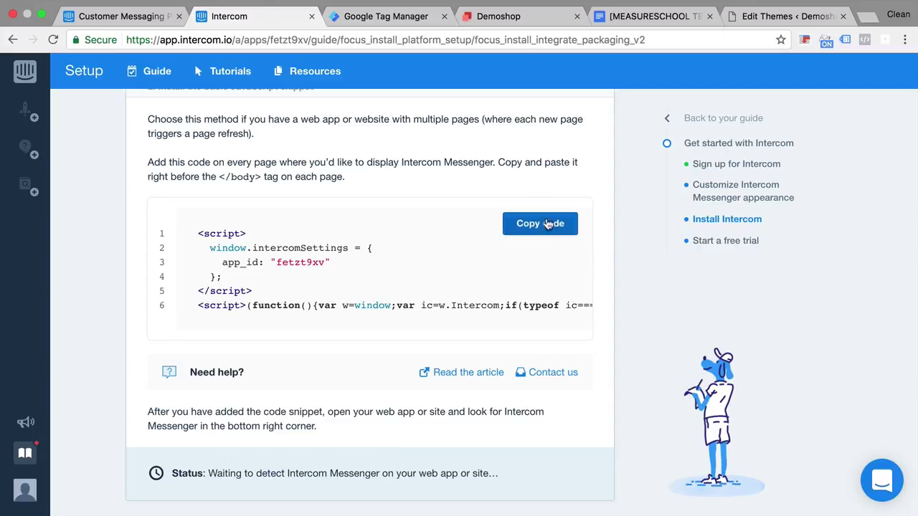
pyautogui.click(419, 19)
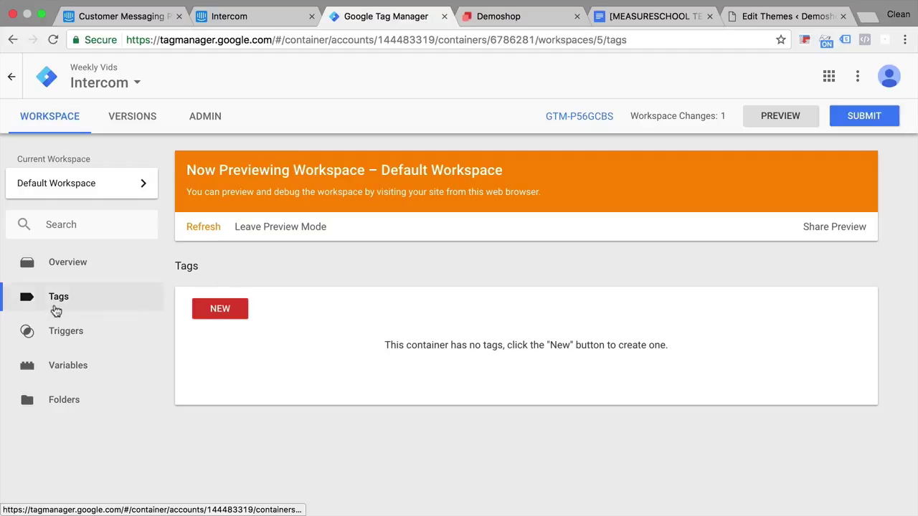
# Create a new Custom HTML tag named 'Intercom - General - All Pages'
pyautogui.click(203, 315)
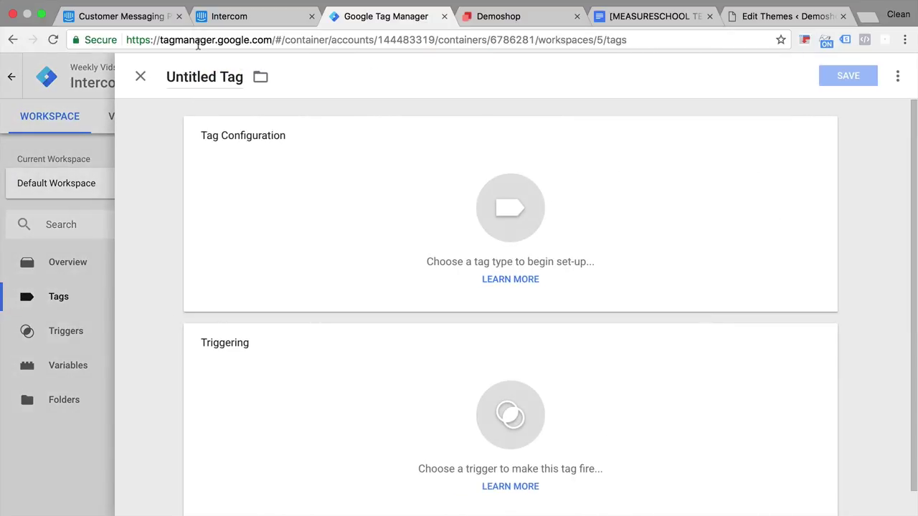
pyautogui.click(188, 76)
pyautogui.write('Intercom - ')
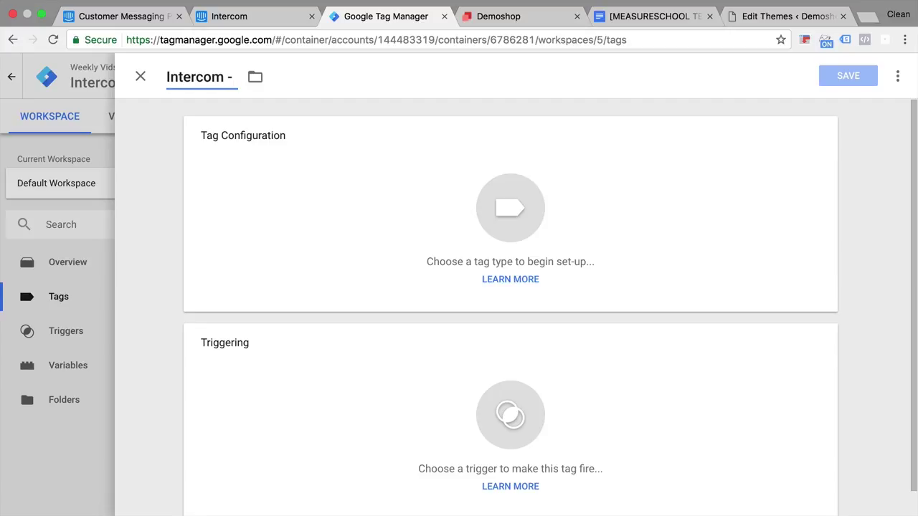
pyautogui.write('General - All Pages')
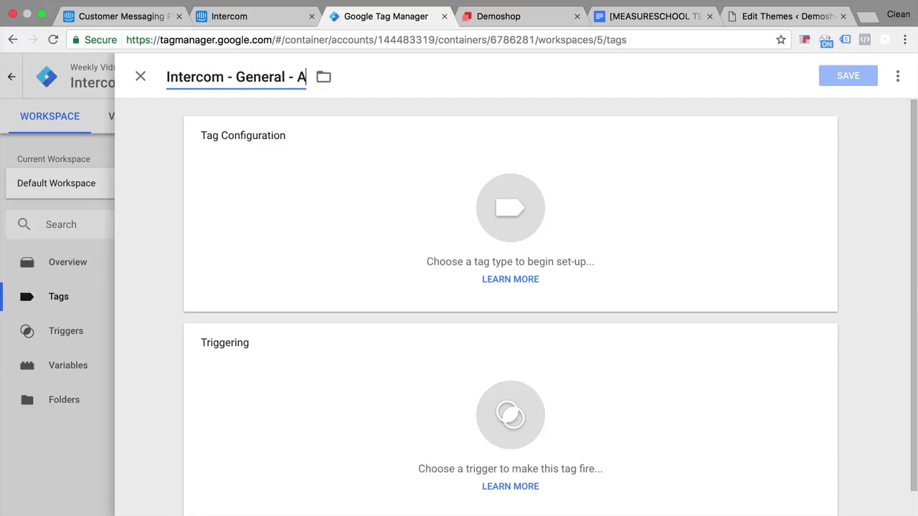
pyautogui.click(428, 199)
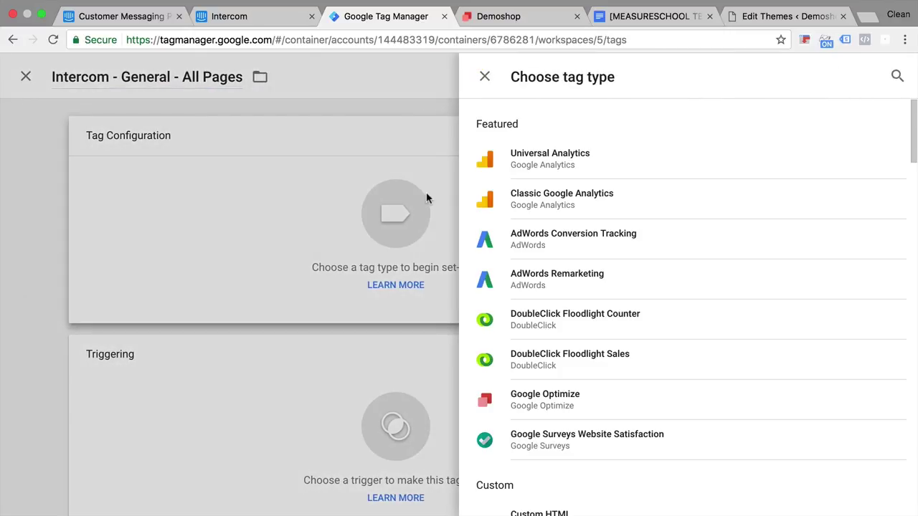
pyautogui.scroll(-5, 666, 190)
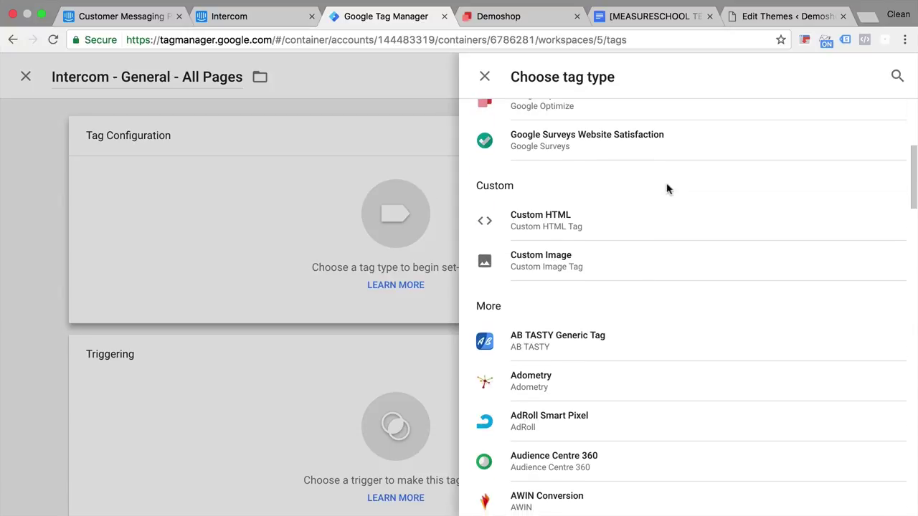
pyautogui.click(599, 224)
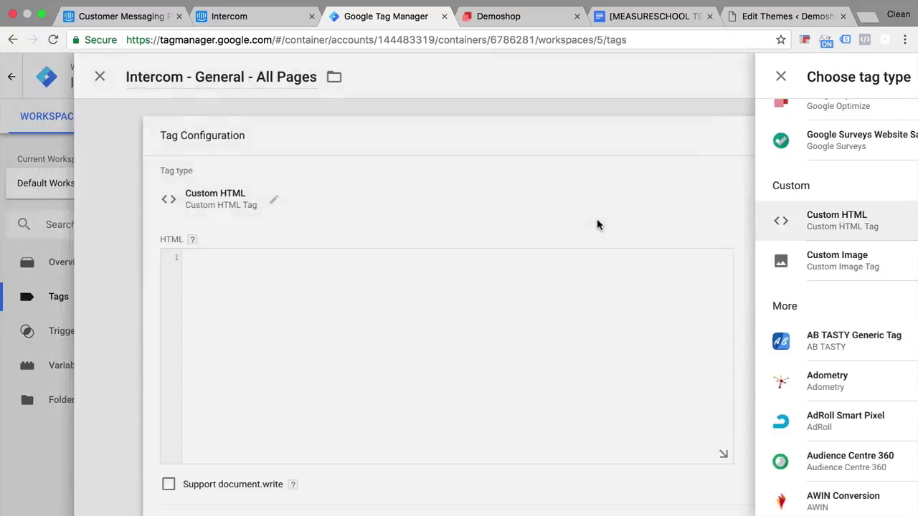
# Paste the Intercom snippet into the HTML box and verify its app_id matches Intercom's URL
pyautogui.click(279, 315)
pyautogui.write('<script>   window.intercomSettings = {     app_id: "fetzt9xv"   }; </script> <script>(function(){var w=window;var ic=w.Intercom;if(typeof ic==="function"){ic(\'reattach_activator\');ic(\'update\',intercomSettings);}else{var d=document;var i=function(){i.c(arguments)};i.q=[];i.c=function(args){i.q.push(args)};w.Intercom=i;function l(){var s=d.createElement(\'script\');s.type=\'text/javascript\';s.async=true;s.src=\'https://widget.intercom.io/widget/fetzt9xv\';var x=d.getElementsByTagName(\'script\')[0];x.parentNode.insertBefore(s,x);}if(w.attachEvent){w.attachEvent(\'onload\',l);}else{w.addEventListener(\'load\',l,false);}}})()</script>')
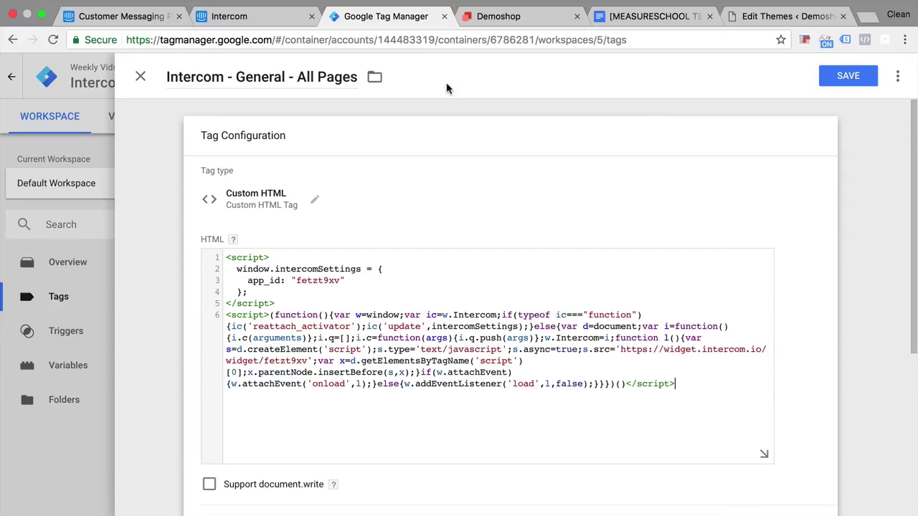
pyautogui.moveTo(296, 280); pyautogui.dragTo(340, 280)
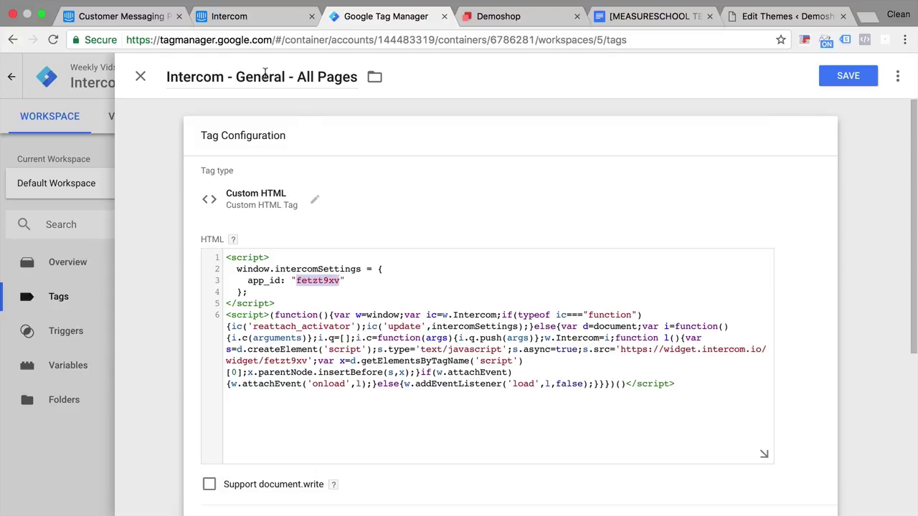
pyautogui.click(242, 19)
pyautogui.moveTo(271, 40); pyautogui.dragTo(309, 40)
pyautogui.click(387, 17)
pyautogui.scroll(-5, 182, 343)
# Give the Intercom tag an All Pages trigger, save it, and refresh the GTM preview
pyautogui.click(431, 421)
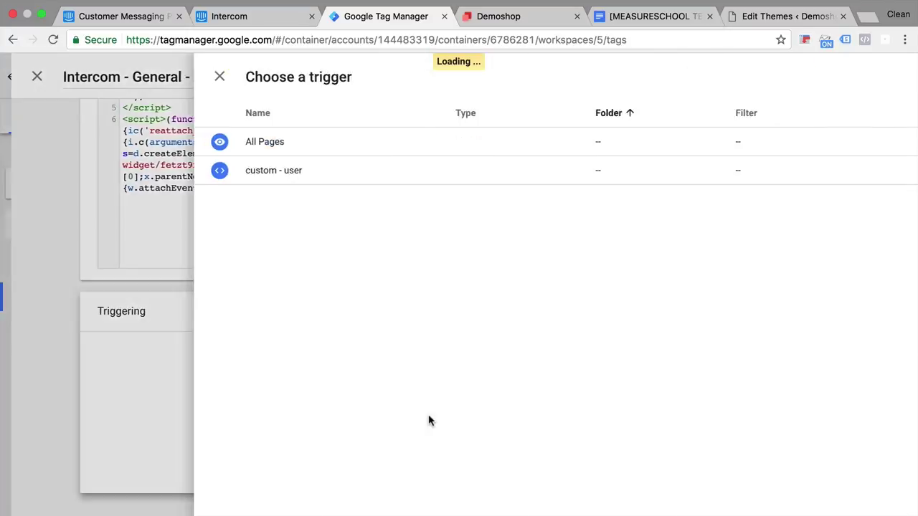
pyautogui.click(215, 147)
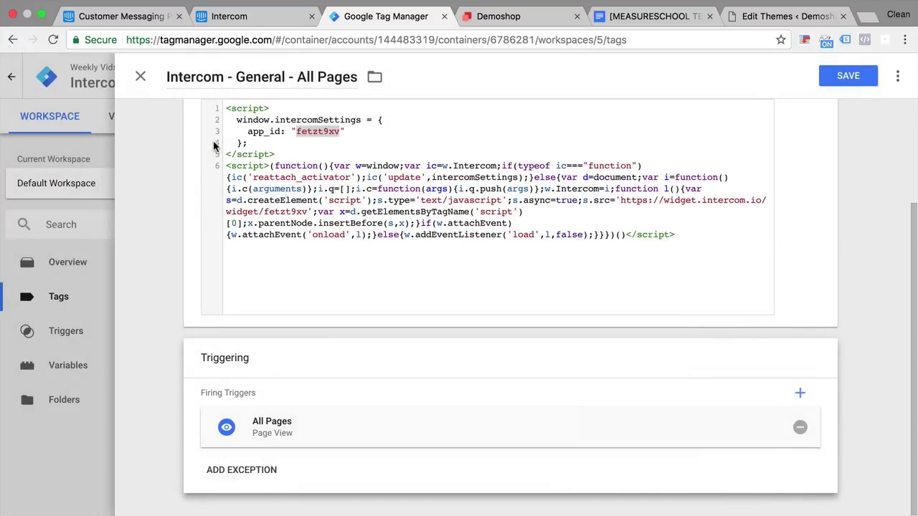
pyautogui.click(845, 76)
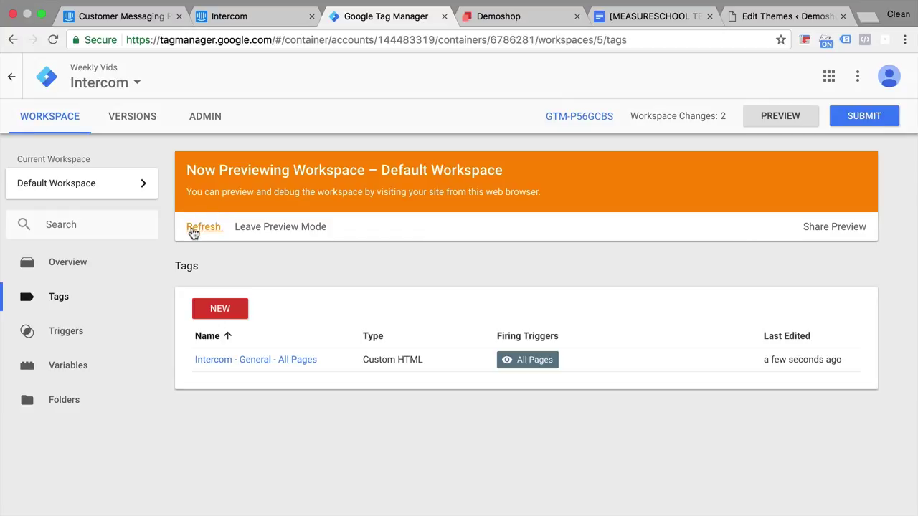
pyautogui.click(776, 118)
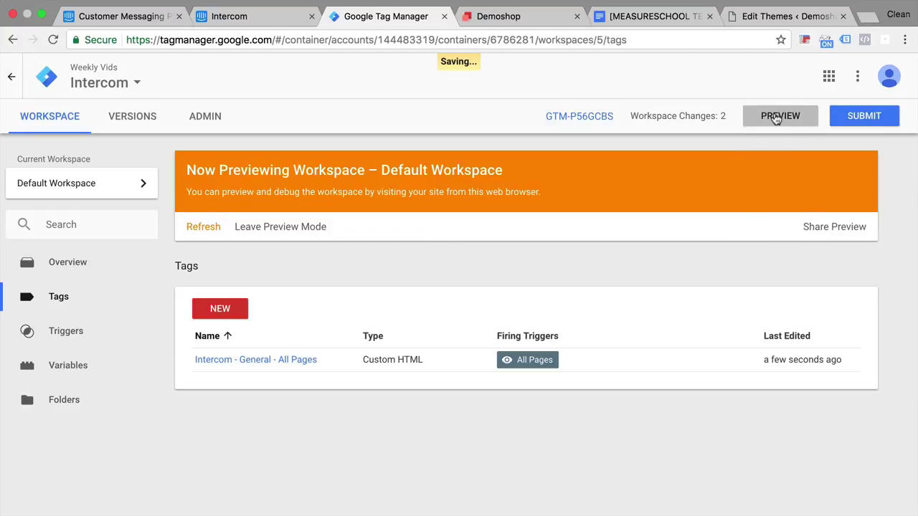
pyautogui.click(205, 228)
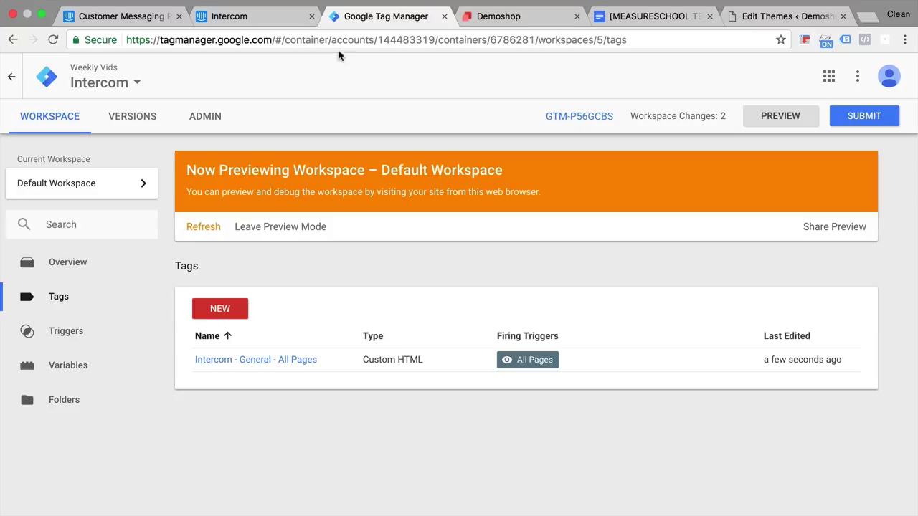
# Reload Demoshop so the Messenger loads, then confirm Intercom reports 'Completed: Intercom has been installed'
pyautogui.click(529, 18)
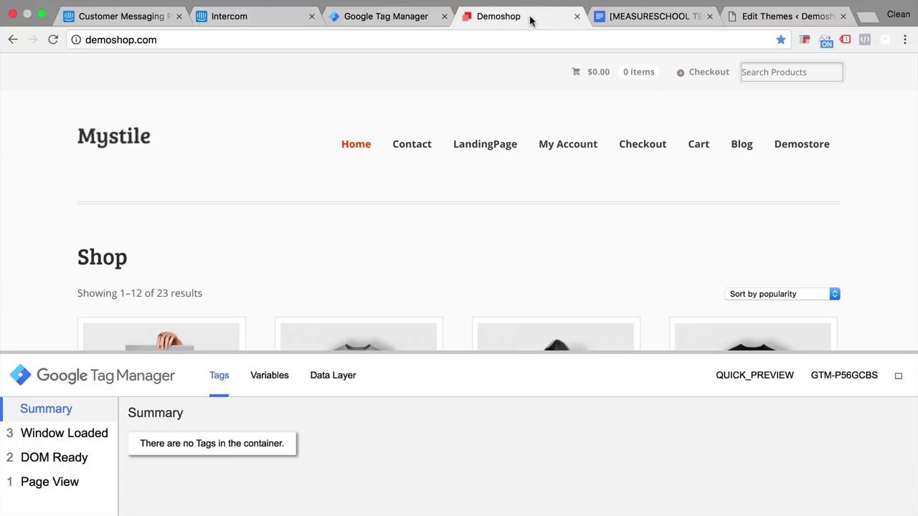
pyautogui.click(54, 40)
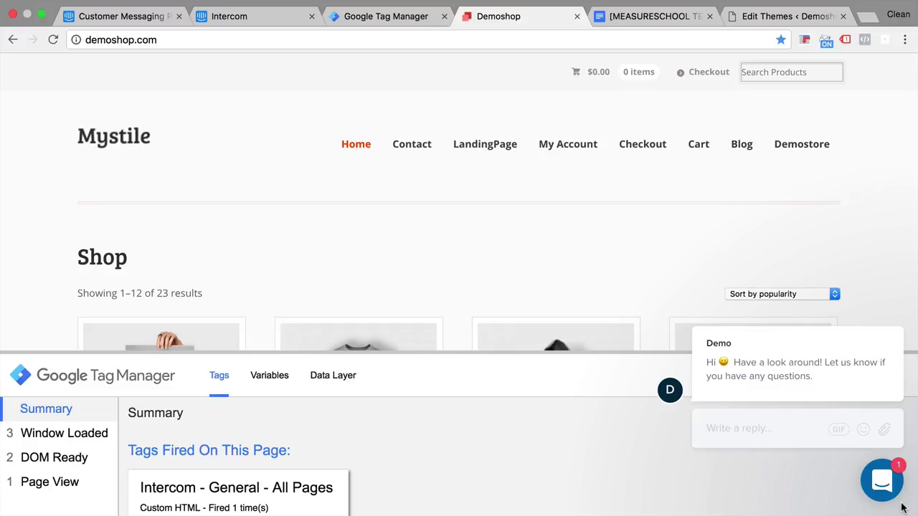
pyautogui.click(240, 12)
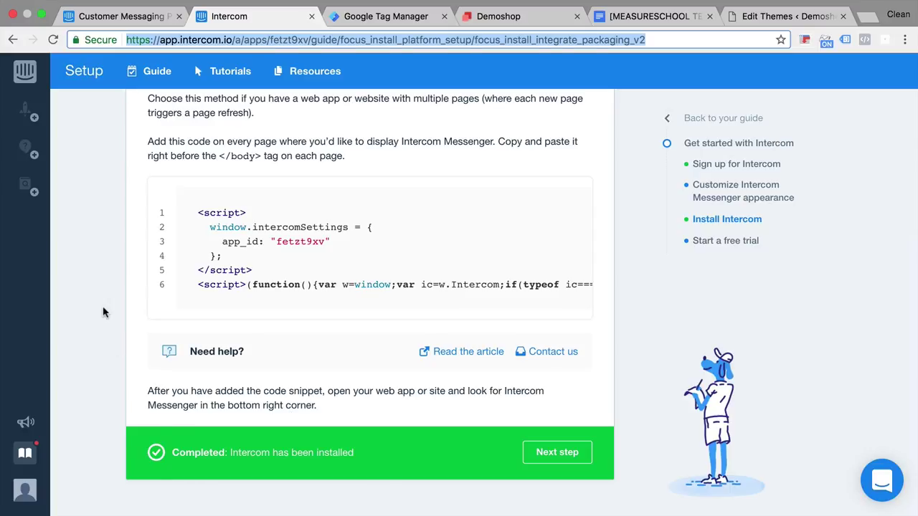
# Check Intercom's still-empty Active users list, revisit Demoshop, and return to Intercom's setup guide
pyautogui.click(24, 70)
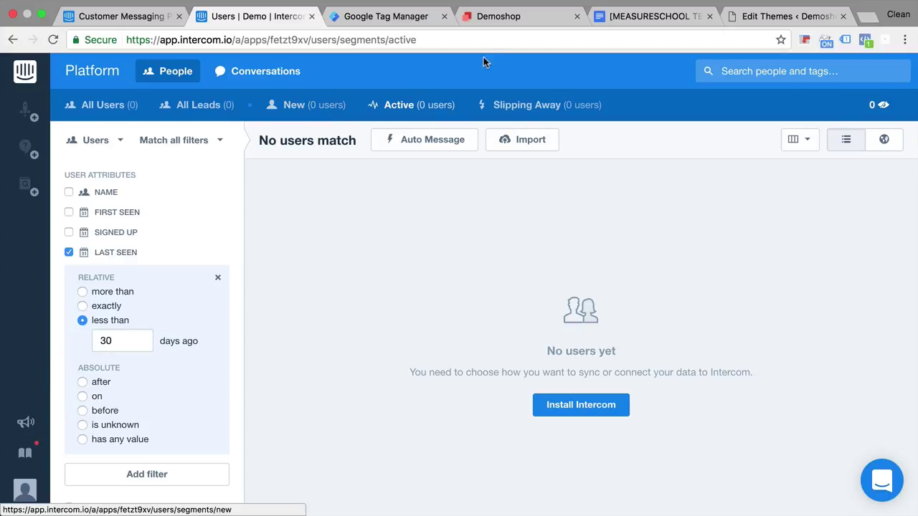
pyautogui.click(508, 26)
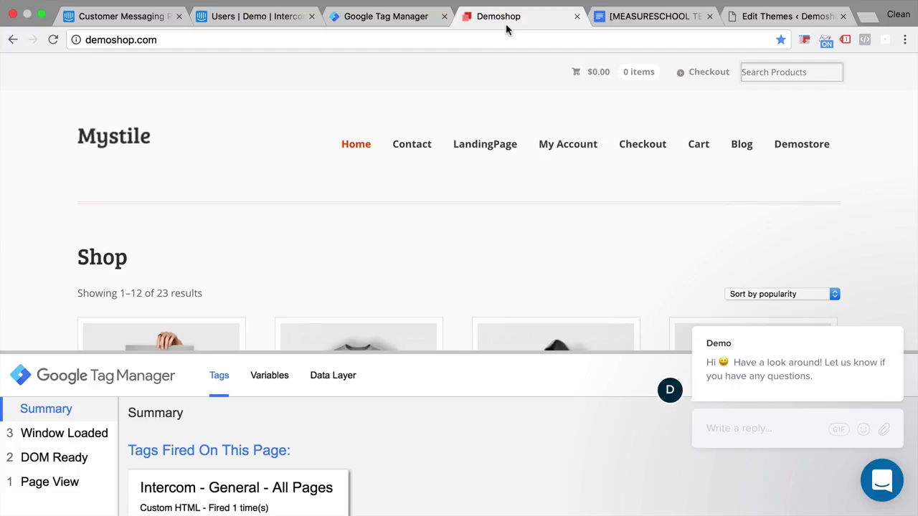
pyautogui.click(255, 18)
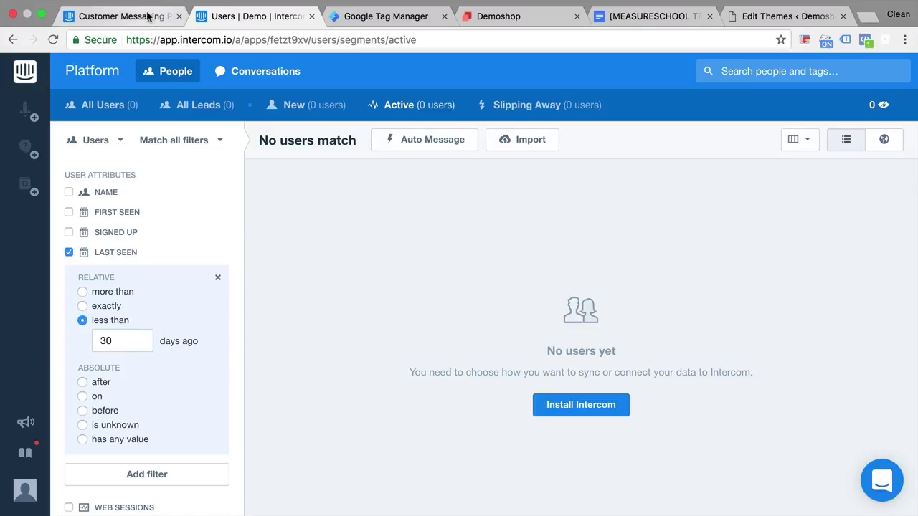
pyautogui.click(147, 15)
pyautogui.click(262, 21)
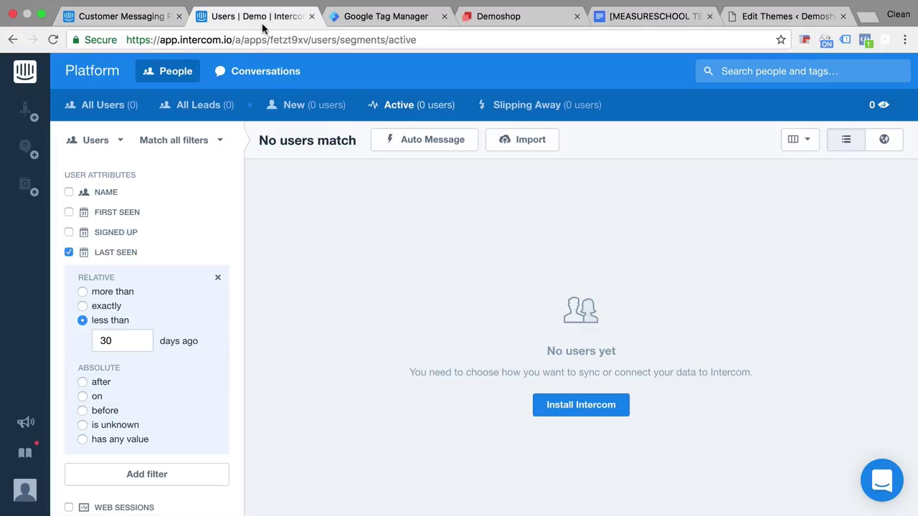
# In the Intercom setup guide, skip the Start a free trial step via its Actions menu
pyautogui.click(25, 452)
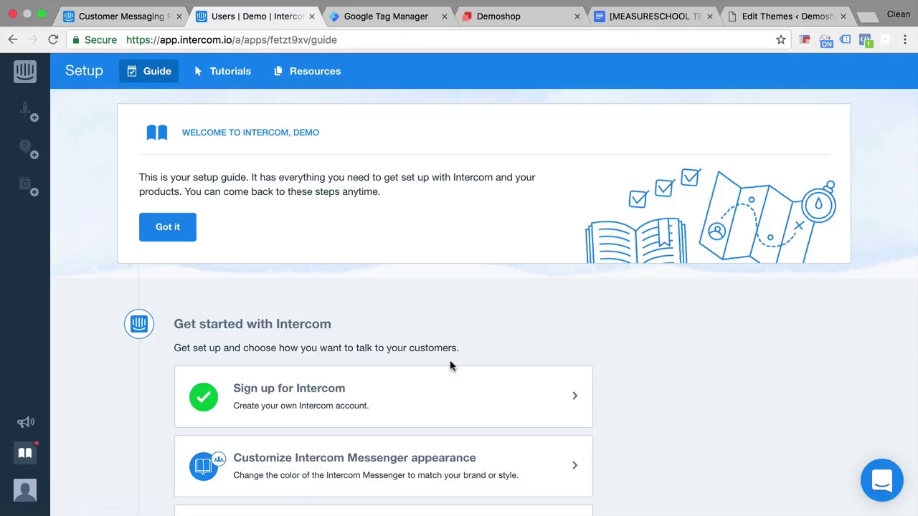
pyautogui.scroll(-5, 450, 366)
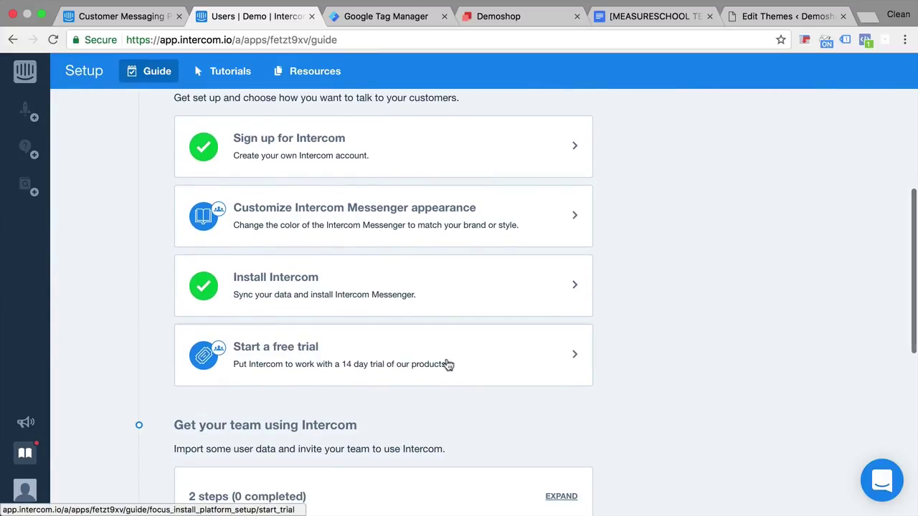
pyautogui.click(366, 301)
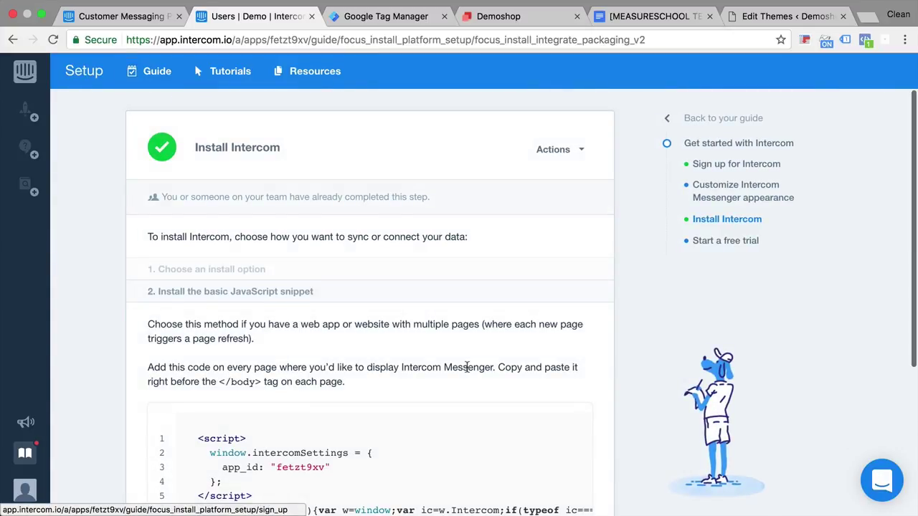
pyautogui.scroll(-4, 467, 367)
pyautogui.click(558, 453)
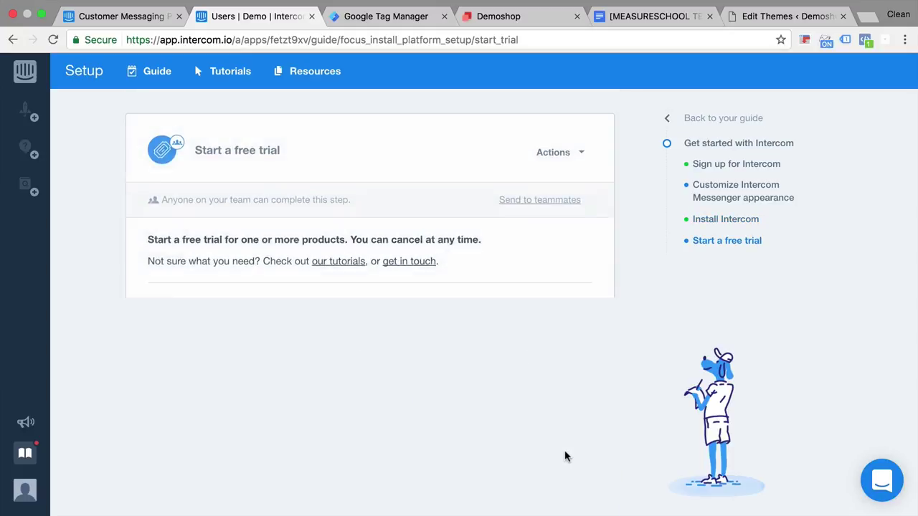
pyautogui.scroll(-1, 558, 458)
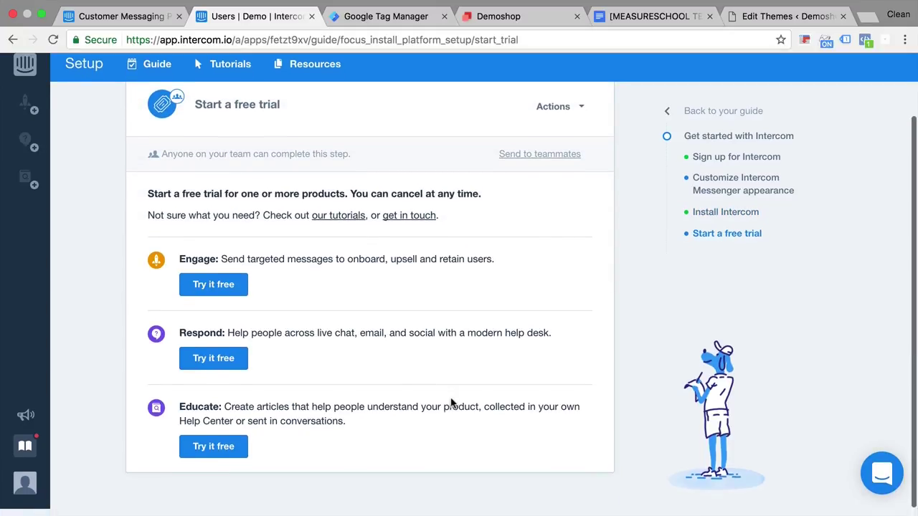
pyautogui.scroll(3, 451, 406)
pyautogui.click(556, 148)
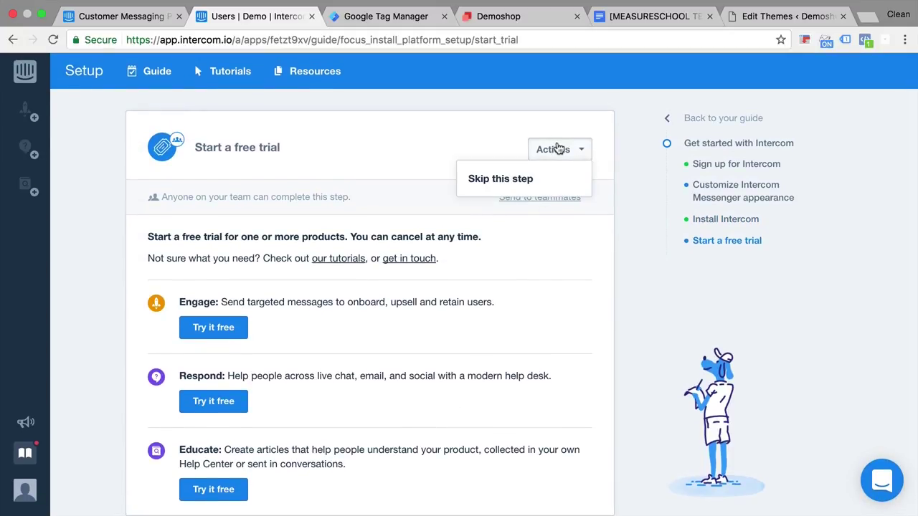
pyautogui.click(511, 185)
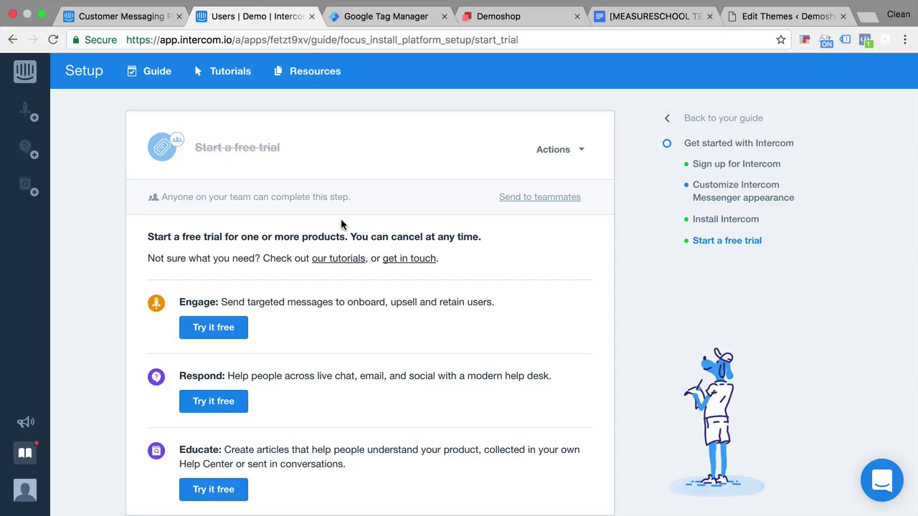
# Back in the setup guide, expand Install Intercom for web to reach the Identify users instructions
pyautogui.click(25, 452)
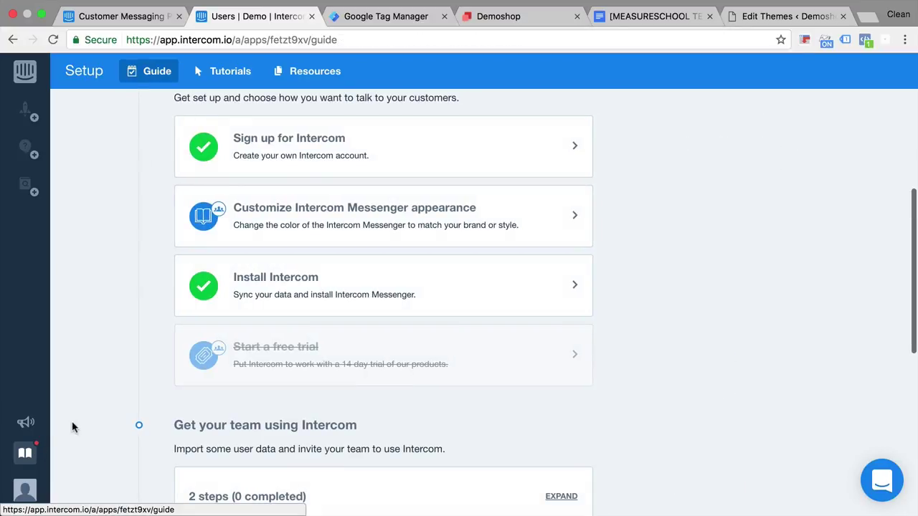
pyautogui.scroll(-5, 96, 413)
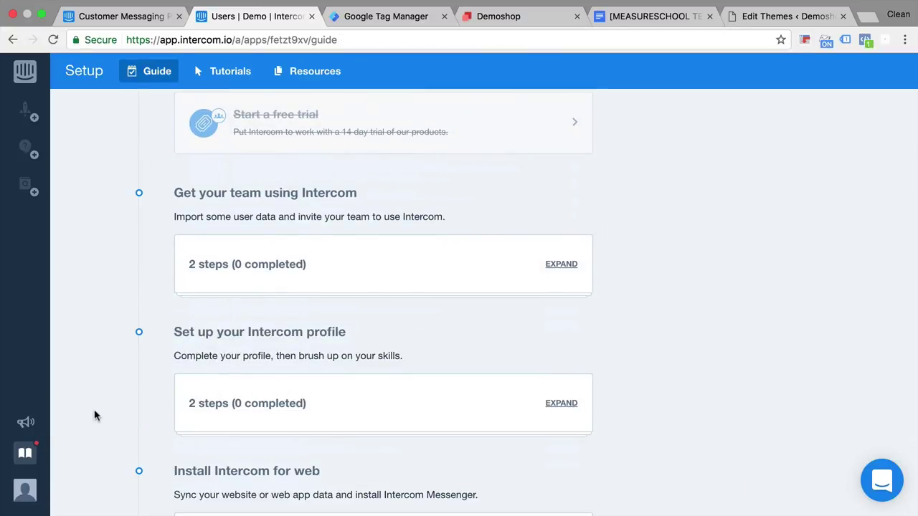
pyautogui.scroll(-2, 95, 415)
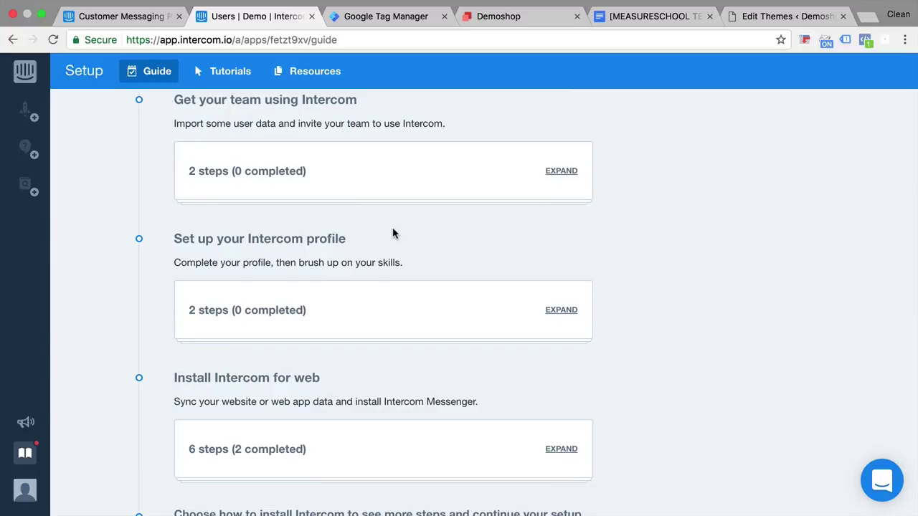
pyautogui.scroll(-2, 215, 402)
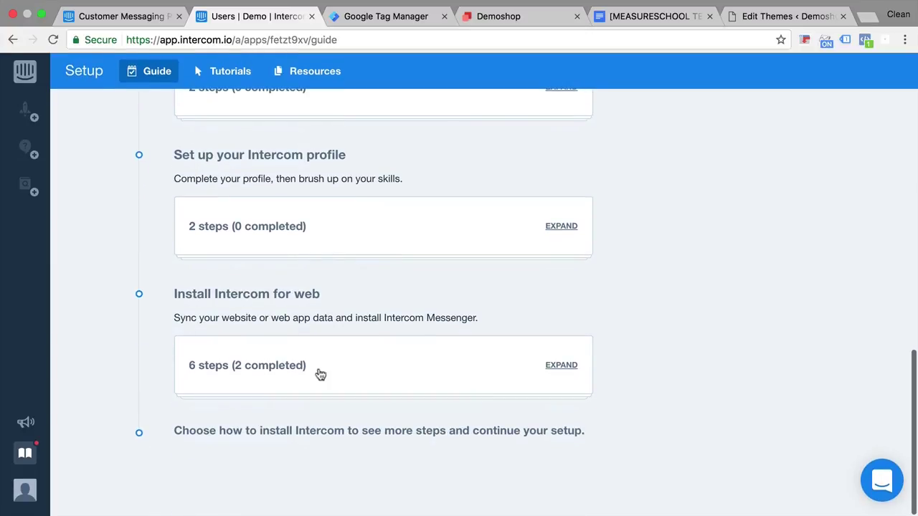
pyautogui.click(352, 366)
pyautogui.scroll(-4, 351, 367)
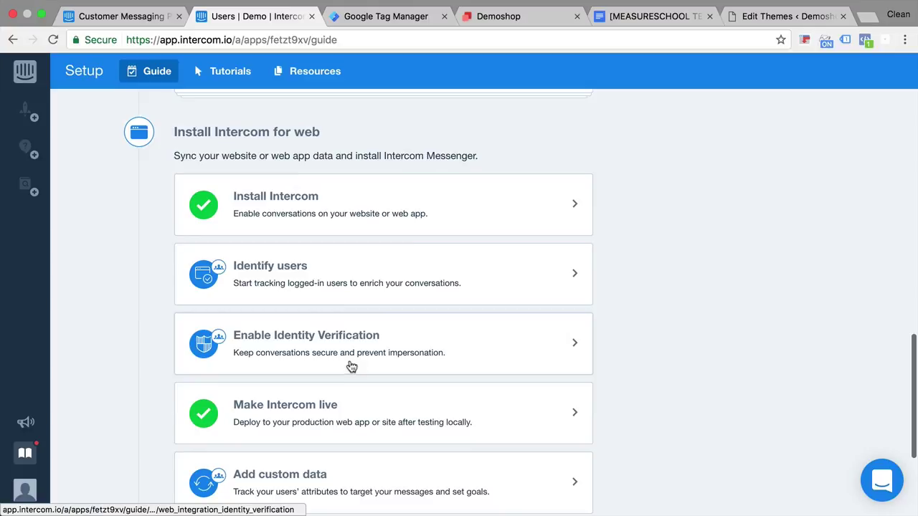
pyautogui.click(343, 290)
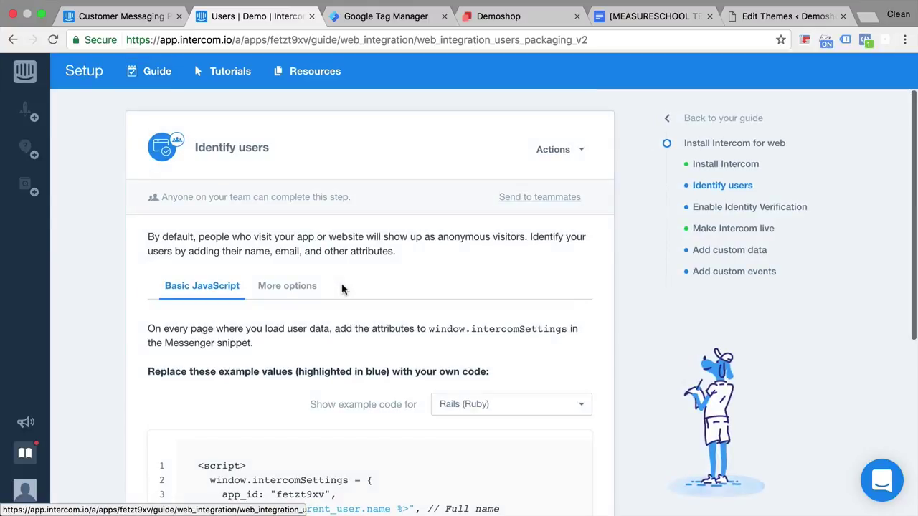
pyautogui.scroll(-3, 463, 289)
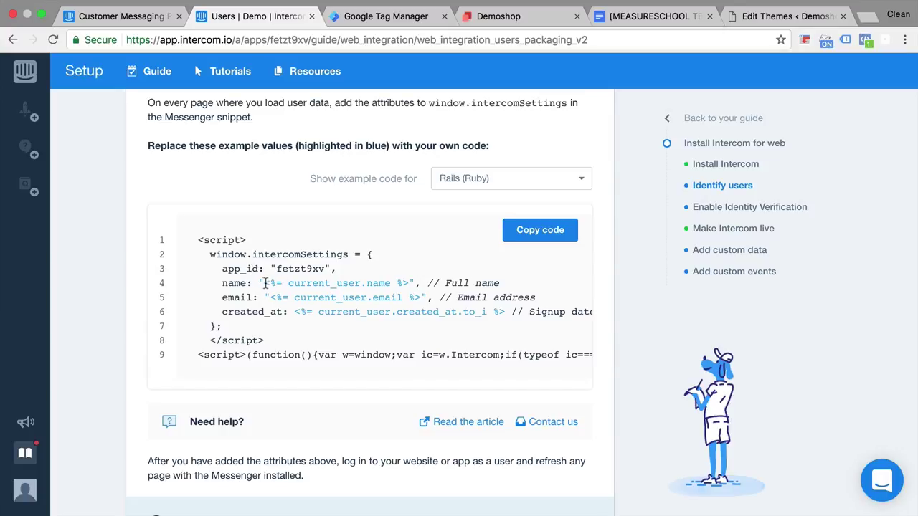
pyautogui.moveTo(264, 283); pyautogui.dragTo(411, 283)
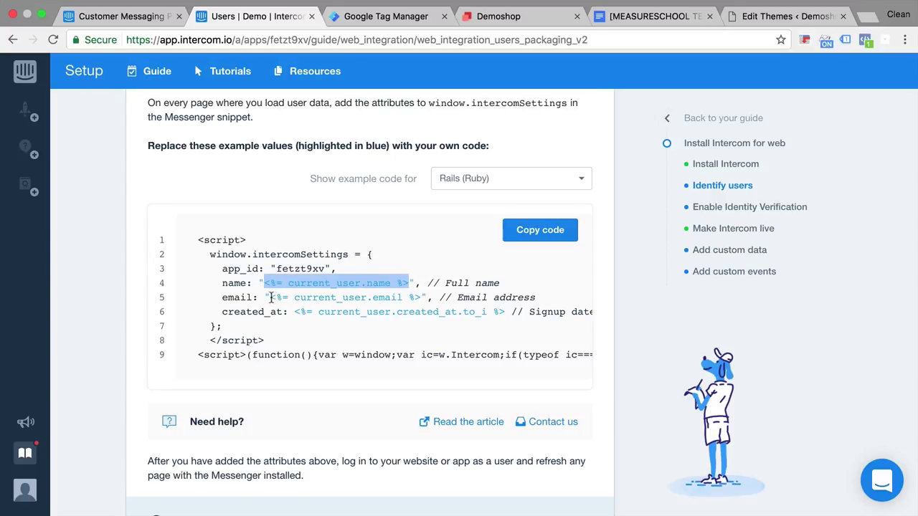
pyautogui.moveTo(270, 298); pyautogui.dragTo(420, 296)
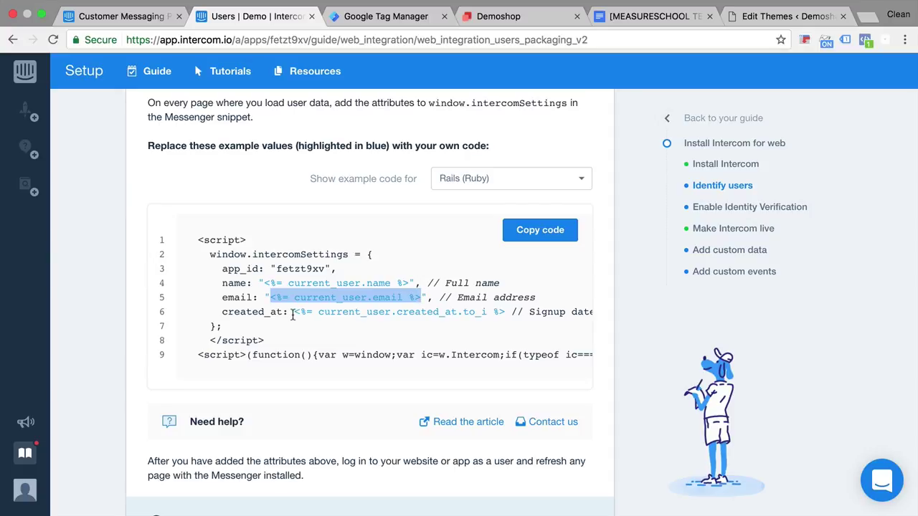
pyautogui.moveTo(293, 316); pyautogui.dragTo(503, 313)
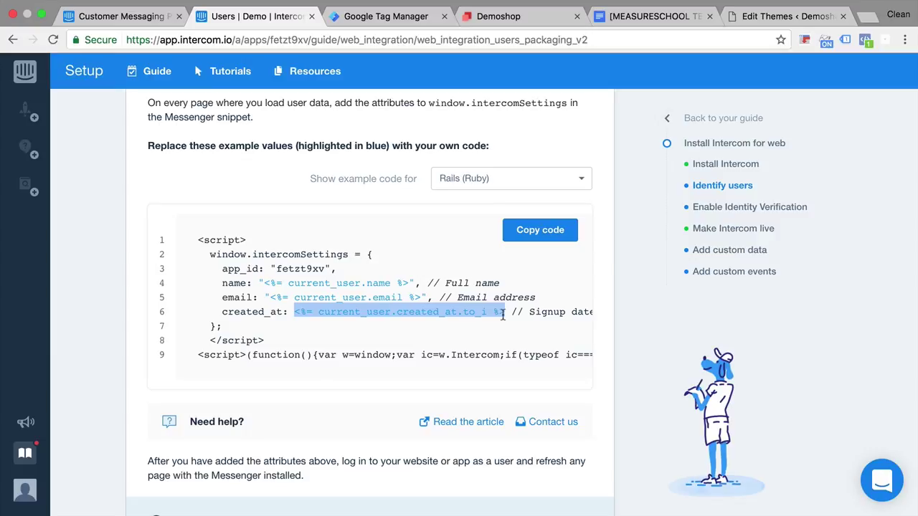
# Show the Data Layer view in Demoshop's GTM debug pane and enlarge the pane to see Page View, DOM Ready and Window Loaded
pyautogui.click(500, 21)
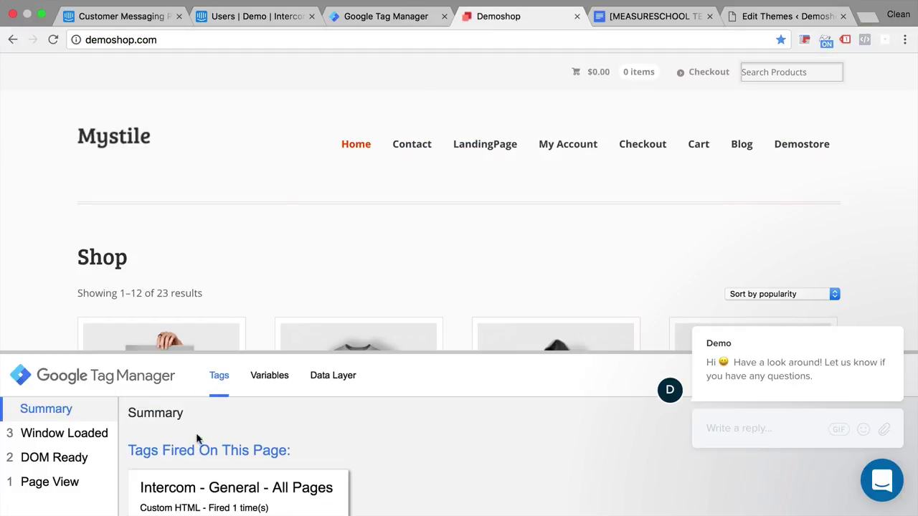
pyautogui.click(332, 380)
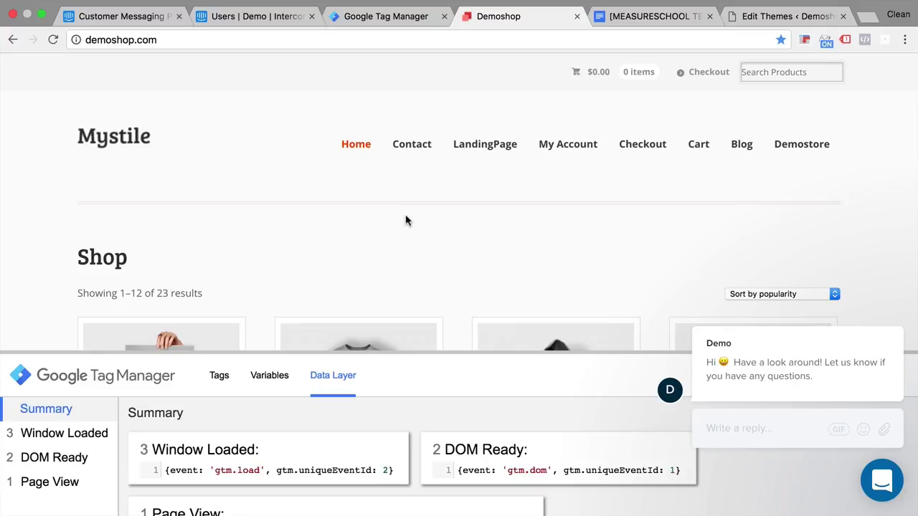
pyautogui.moveTo(268, 352); pyautogui.dragTo(315, 205)
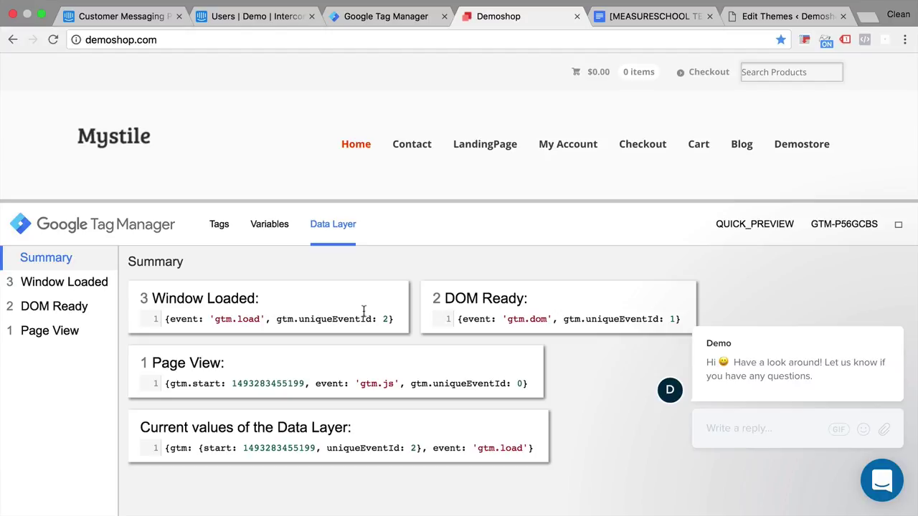
# Read through the Intercom dataLayer Specifications code example and Test table, then go back to Demoshop
pyautogui.click(637, 27)
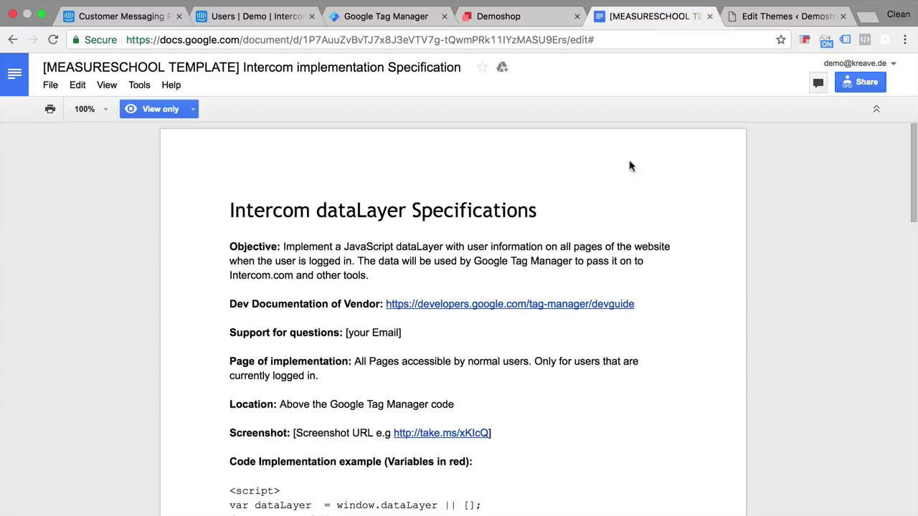
pyautogui.scroll(-3, 636, 190)
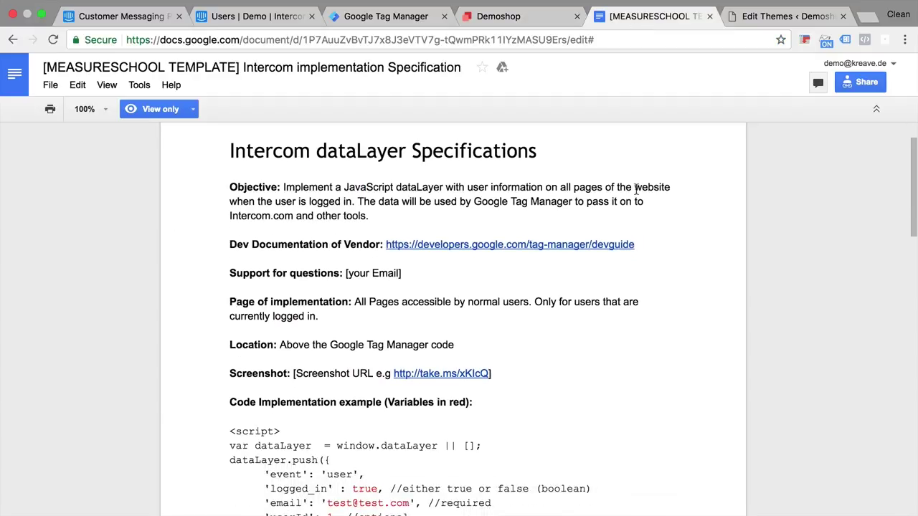
pyautogui.scroll(1, 636, 190)
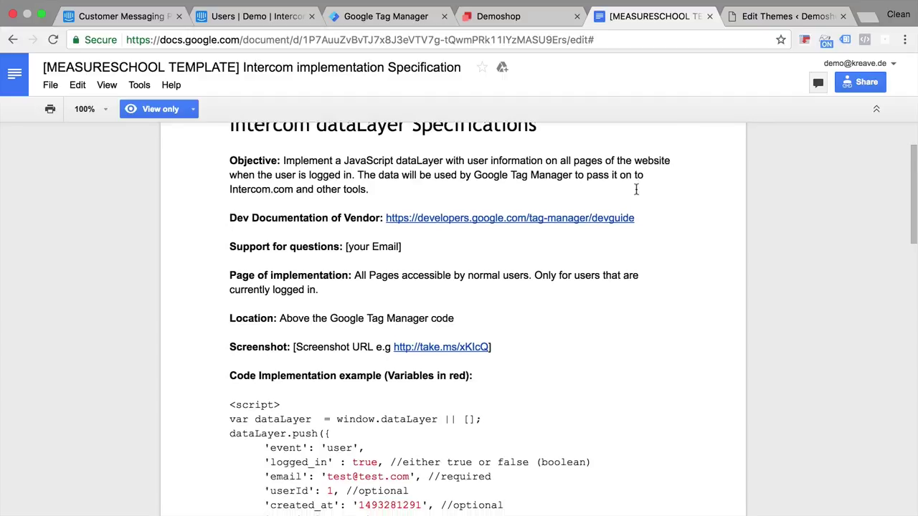
pyautogui.scroll(-2, 637, 191)
pyautogui.scroll(2, 636, 190)
pyautogui.scroll(1, 636, 190)
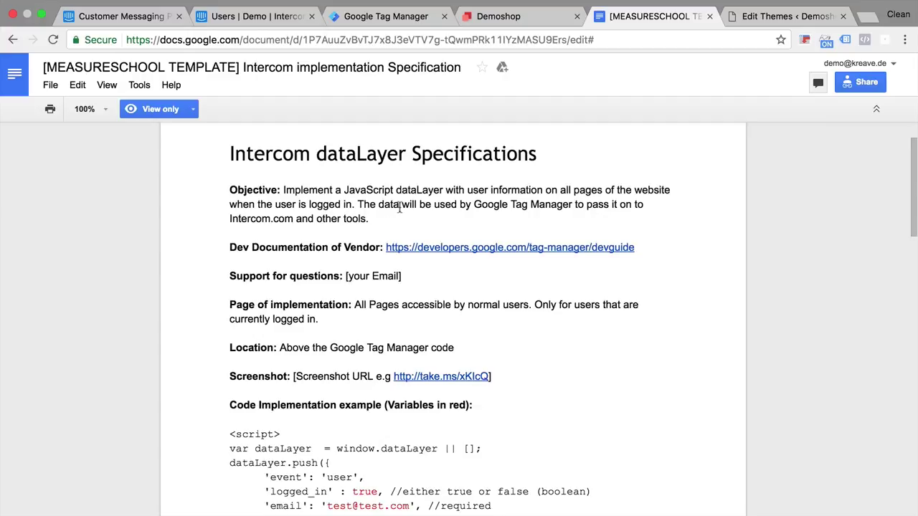
pyautogui.scroll(-2, 470, 224)
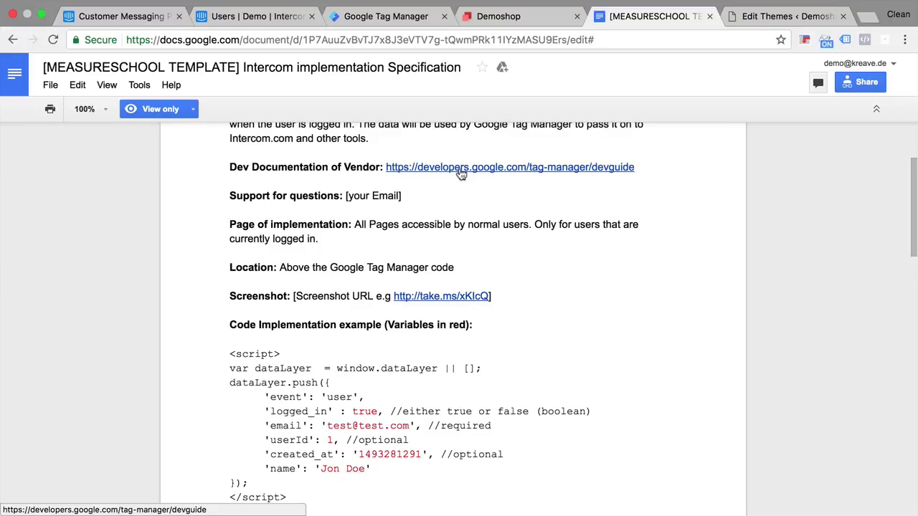
pyautogui.scroll(-3, 387, 194)
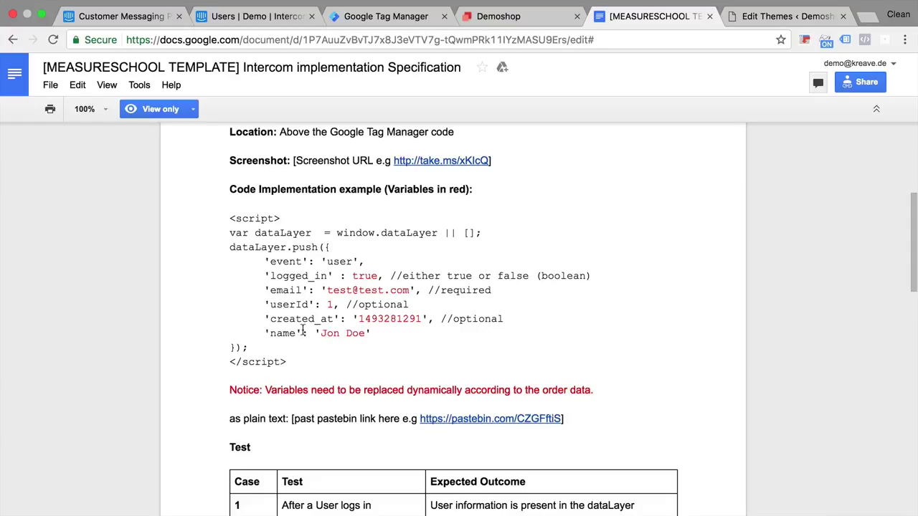
pyautogui.scroll(-3, 302, 330)
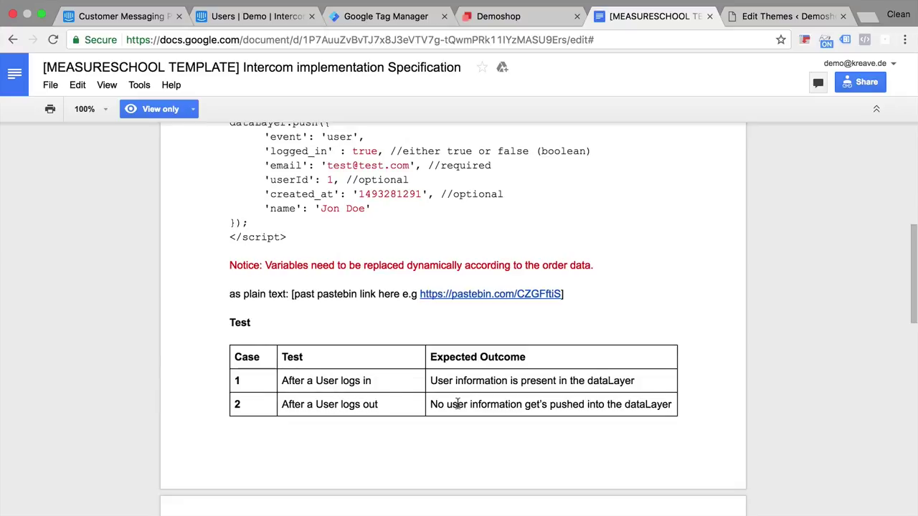
pyautogui.scroll(5, 457, 404)
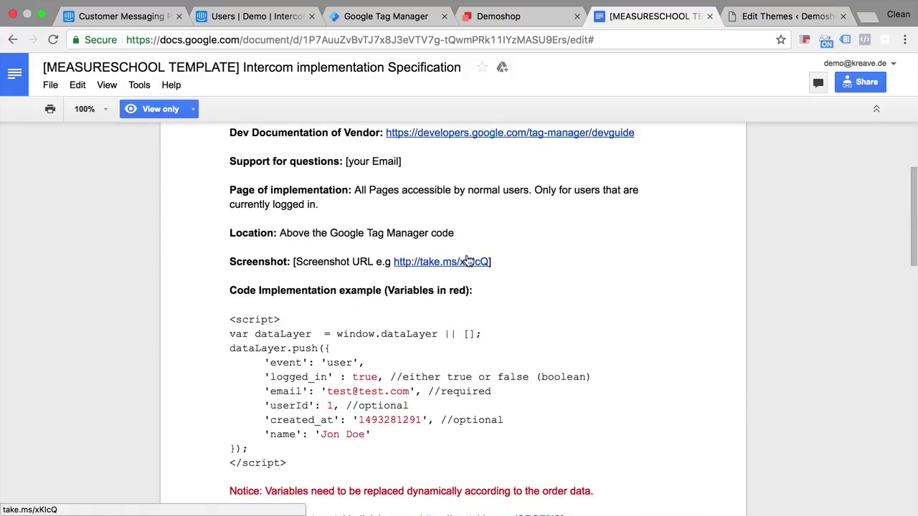
pyautogui.click(482, 18)
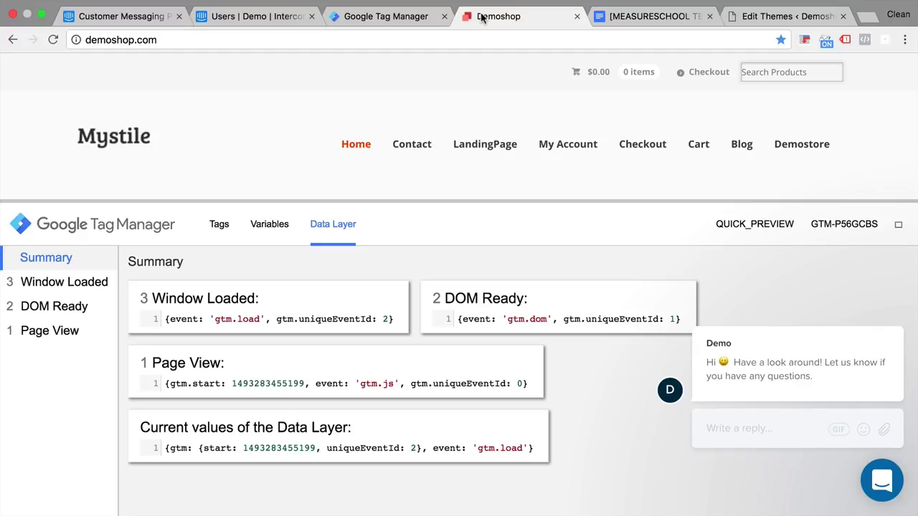
# Log into the demo shop's My Account page with the saved test login
pyautogui.moveTo(368, 204); pyautogui.dragTo(368, 343)
pyautogui.click(569, 154)
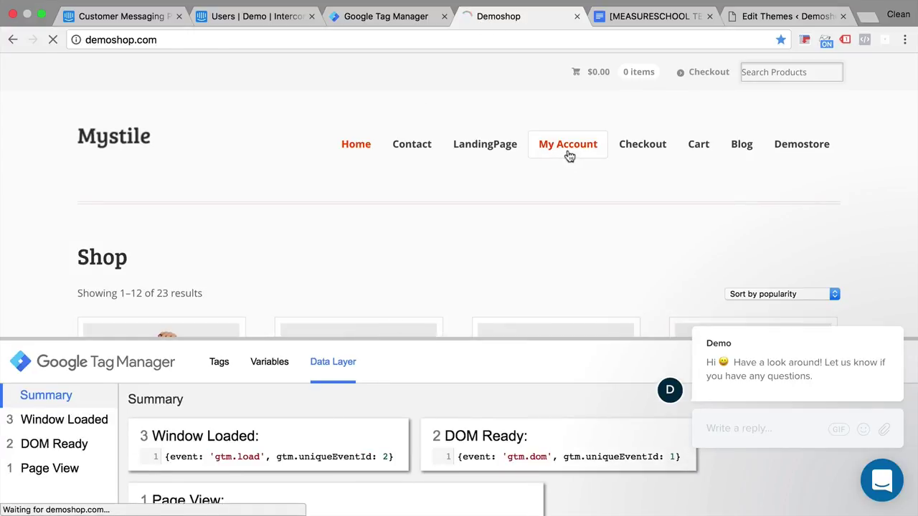
pyautogui.scroll(-3, 398, 255)
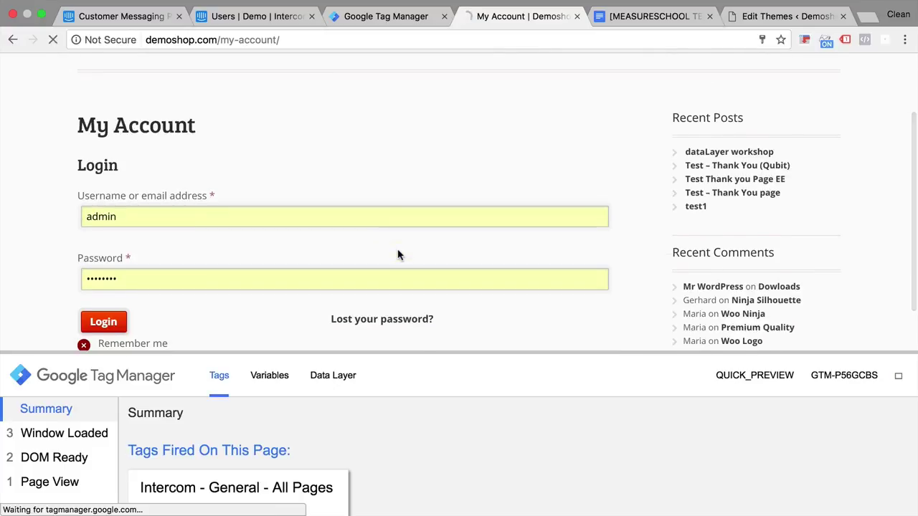
pyautogui.click(125, 217)
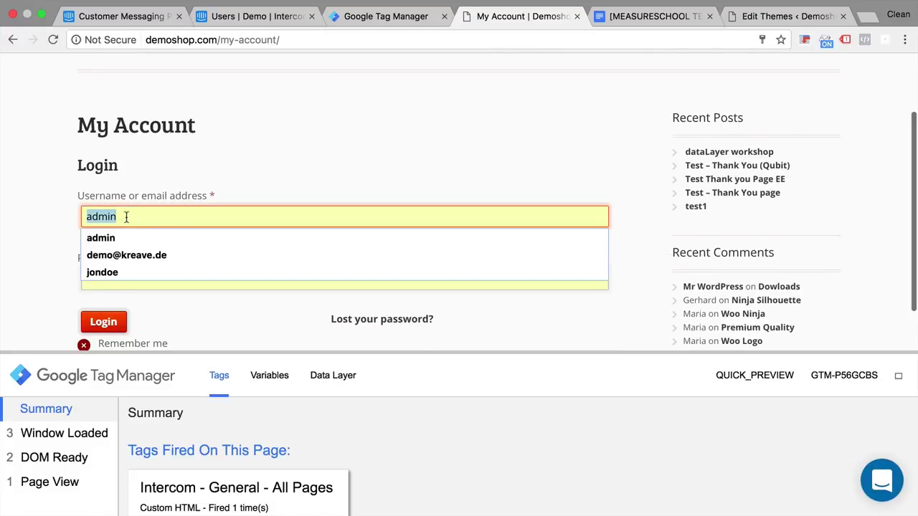
pyautogui.click(101, 277)
pyautogui.click(102, 320)
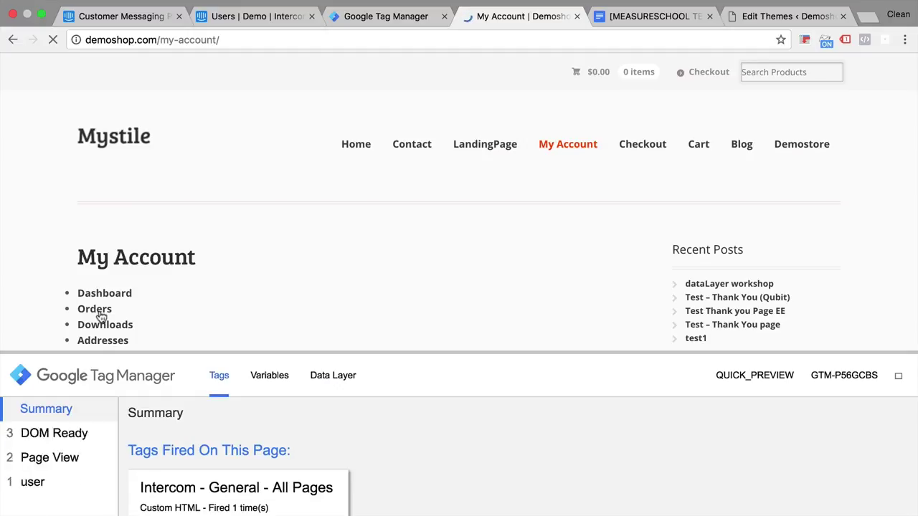
# Inspect the user event's Data Layer values for name, email and userId
pyautogui.moveTo(68, 352); pyautogui.dragTo(81, 107)
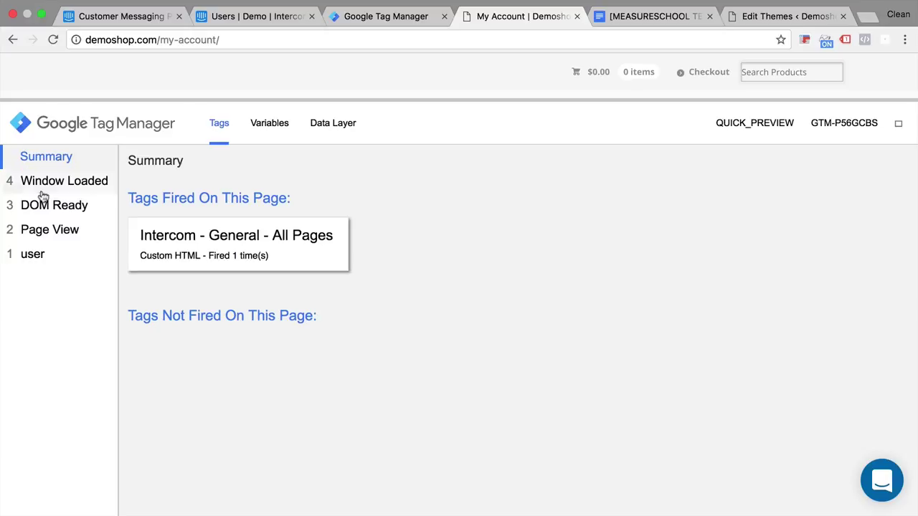
pyautogui.click(37, 268)
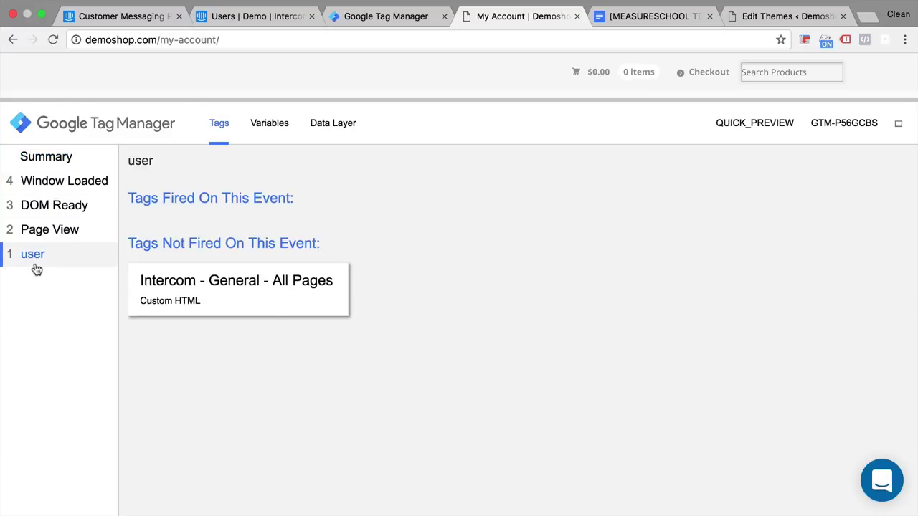
pyautogui.click(339, 134)
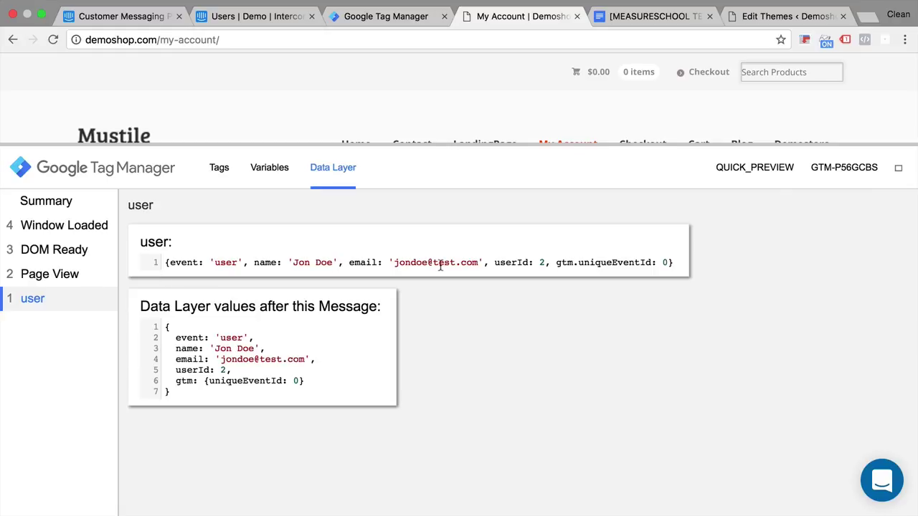
# Create the Data Layer Variable 'dlv - name' reading the data layer key 'name'
pyautogui.click(377, 12)
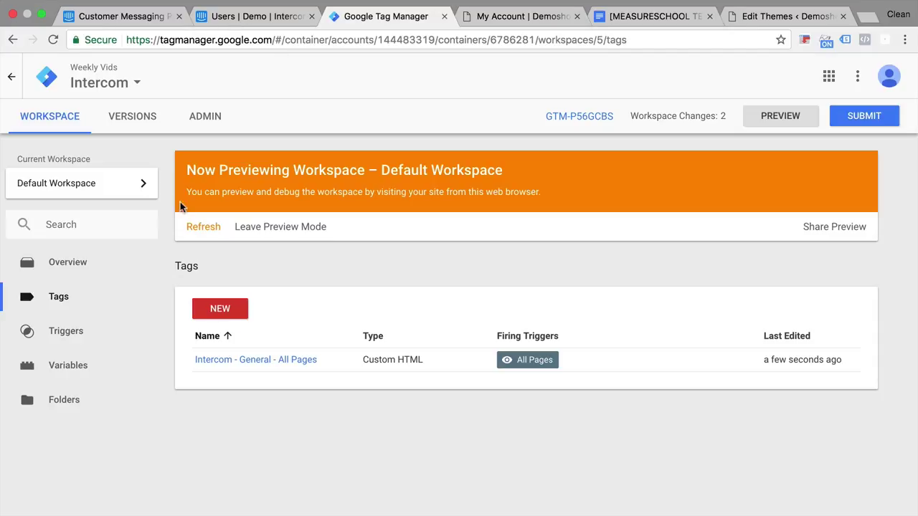
pyautogui.click(68, 367)
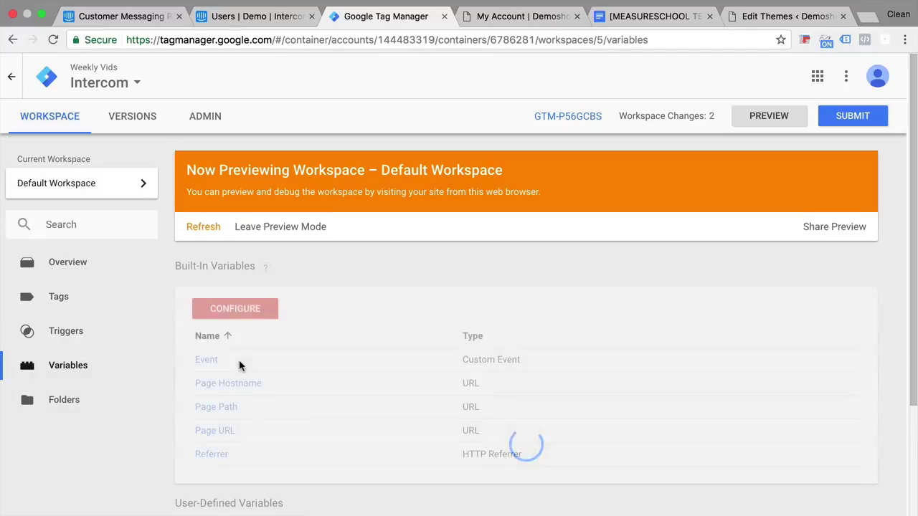
pyautogui.scroll(-3, 239, 366)
pyautogui.click(218, 402)
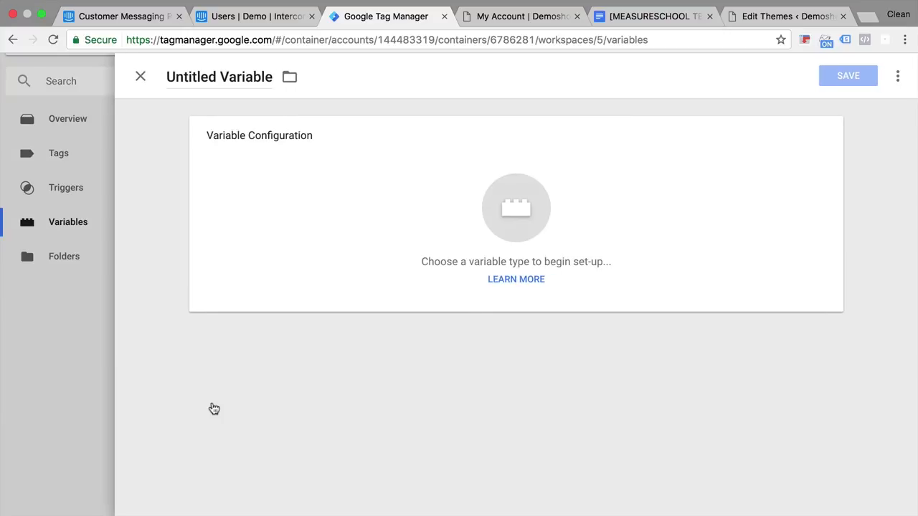
pyautogui.tripleClick(194, 81)
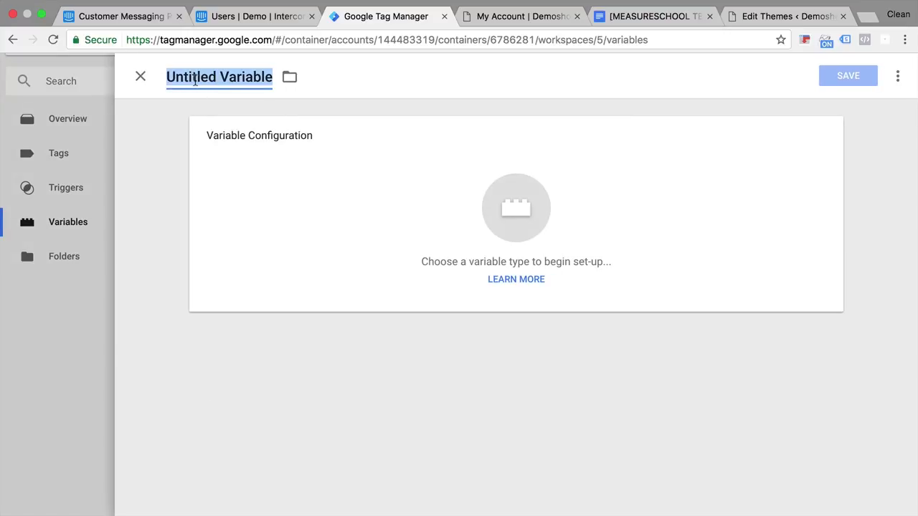
pyautogui.write('dlv - ')
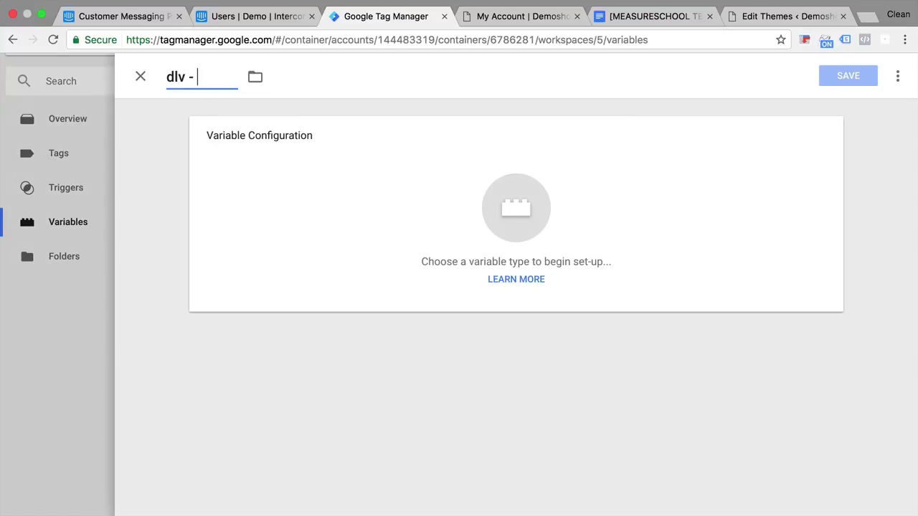
pyautogui.write('name')
pyautogui.click(398, 160)
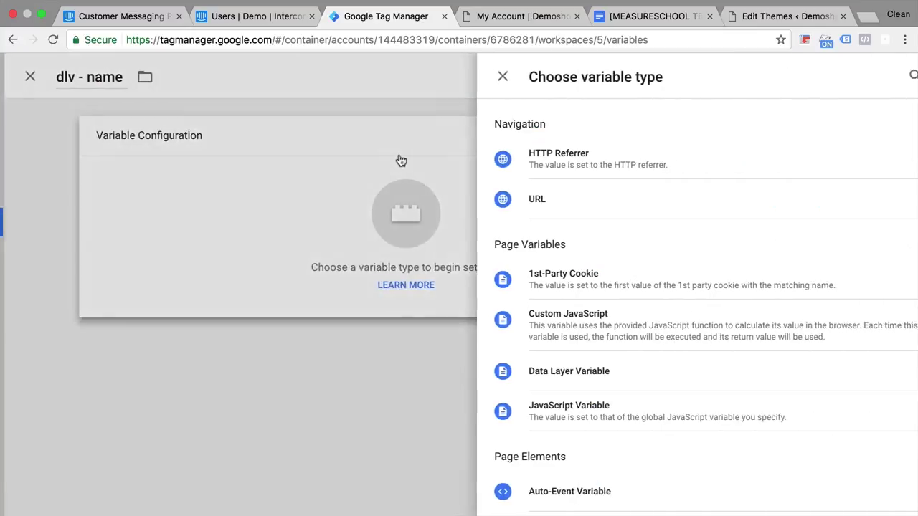
pyautogui.click(534, 373)
pyautogui.click(292, 250)
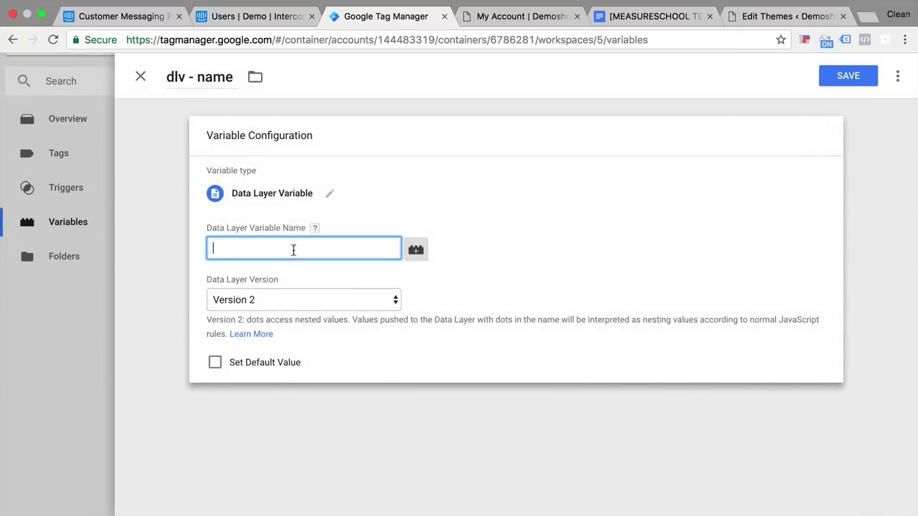
pyautogui.click(528, 20)
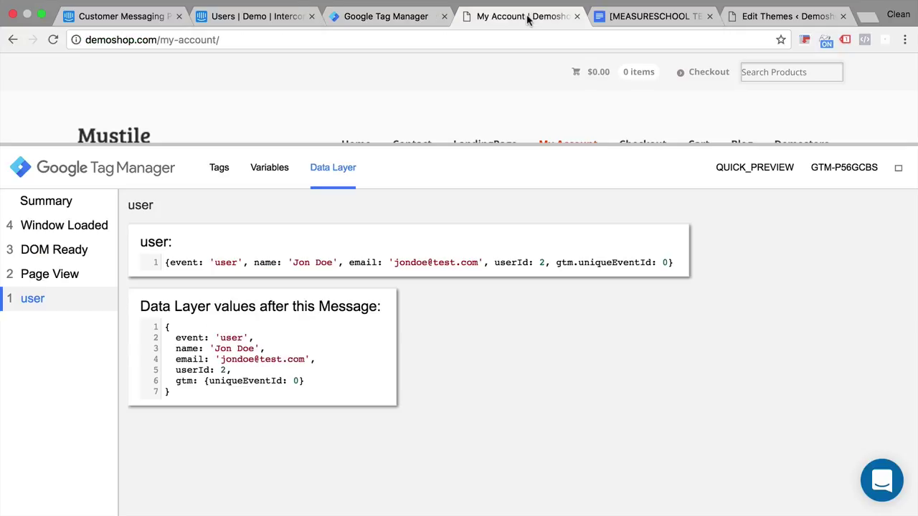
pyautogui.doubleClick(267, 262)
pyautogui.click(359, 22)
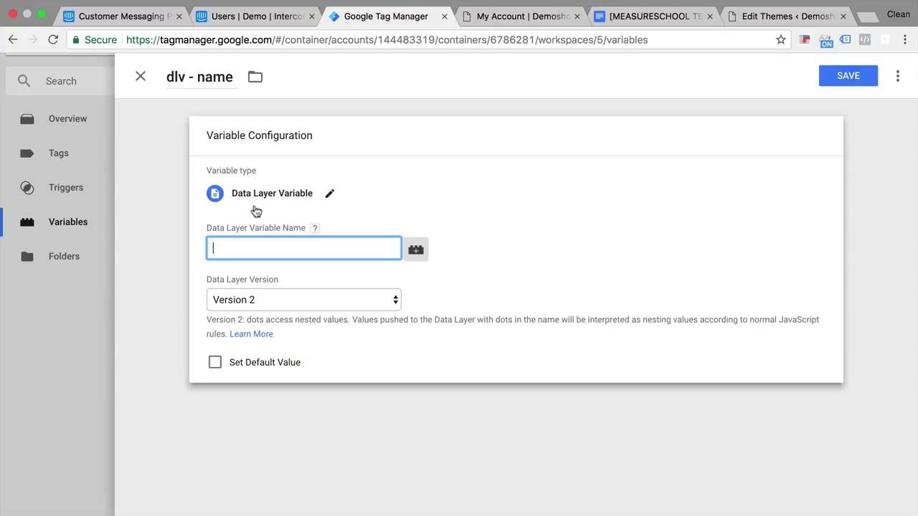
pyautogui.write('name')
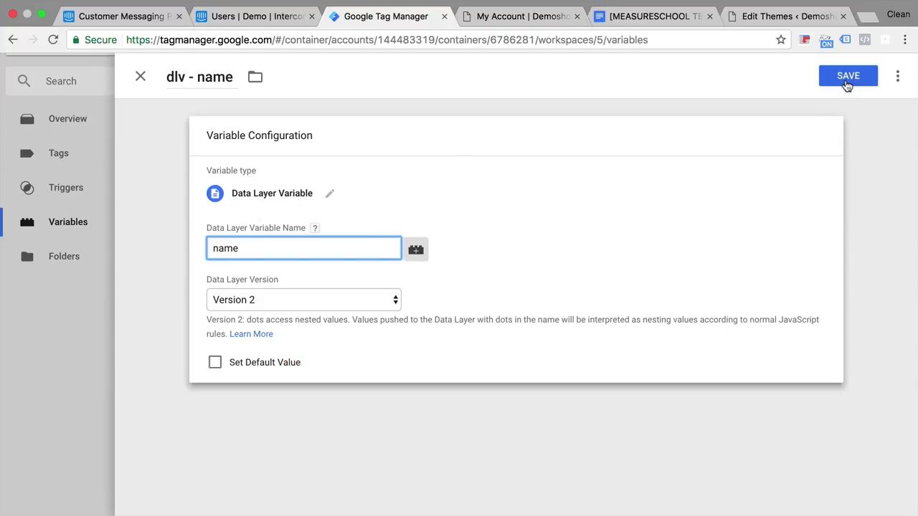
pyautogui.click(846, 81)
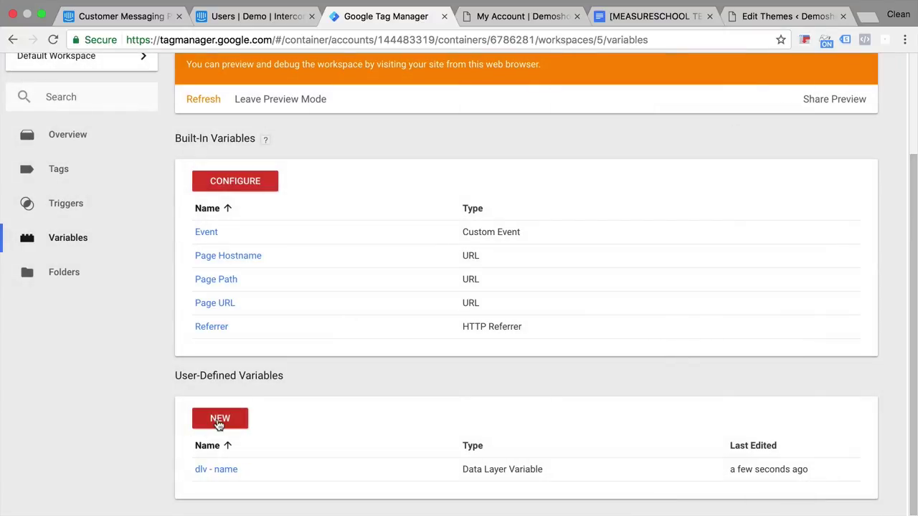
# Create the Data Layer Variable 'dlv - email' reading the key 'email'
pyautogui.click(218, 418)
pyautogui.click(197, 76)
pyautogui.write('dlv - email')
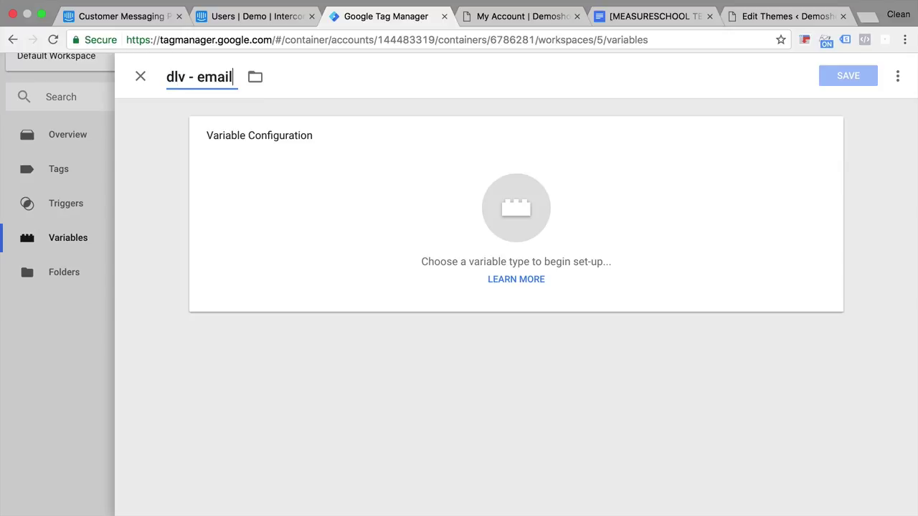
pyautogui.click(516, 208)
pyautogui.click(580, 383)
pyautogui.write('email')
pyautogui.click(847, 76)
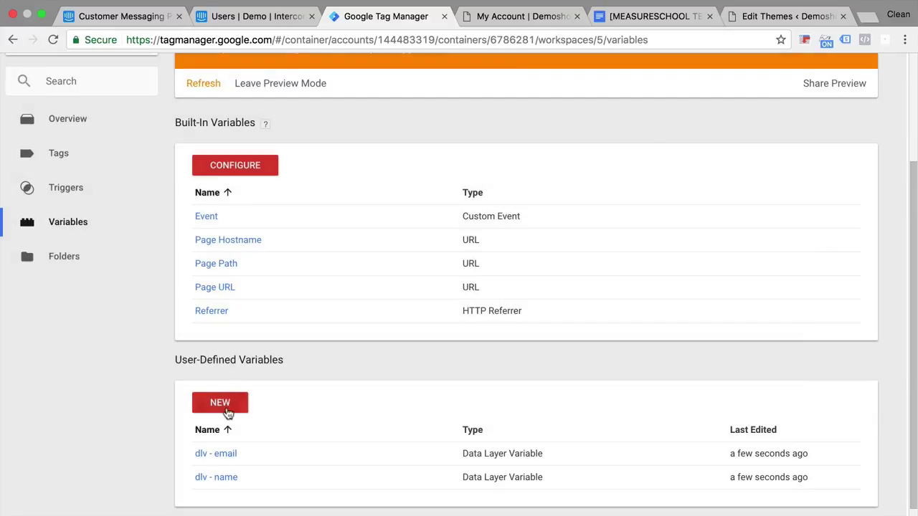
# Create the Data Layer Variable 'dlv - userId' reading the key 'userId'
pyautogui.click(220, 403)
pyautogui.write('dlv - userId')
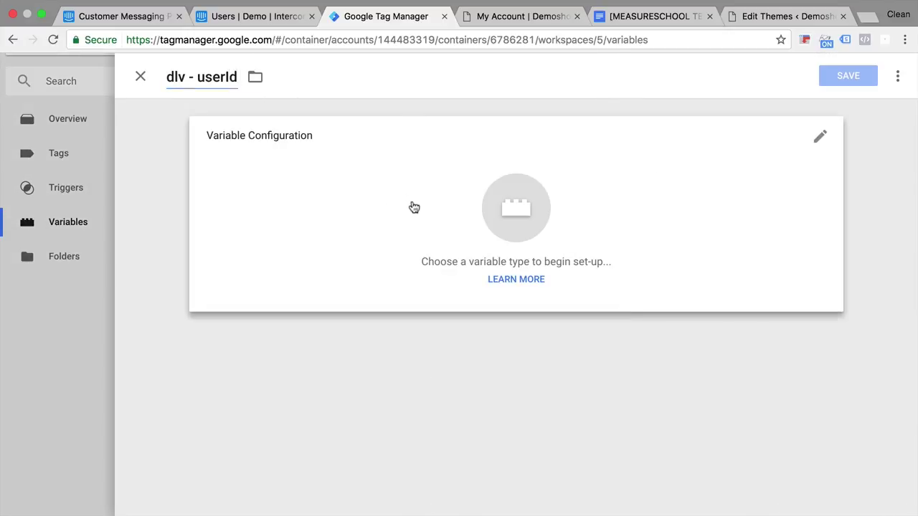
pyautogui.click(414, 208)
pyautogui.click(566, 371)
pyautogui.write('userId')
pyautogui.click(848, 75)
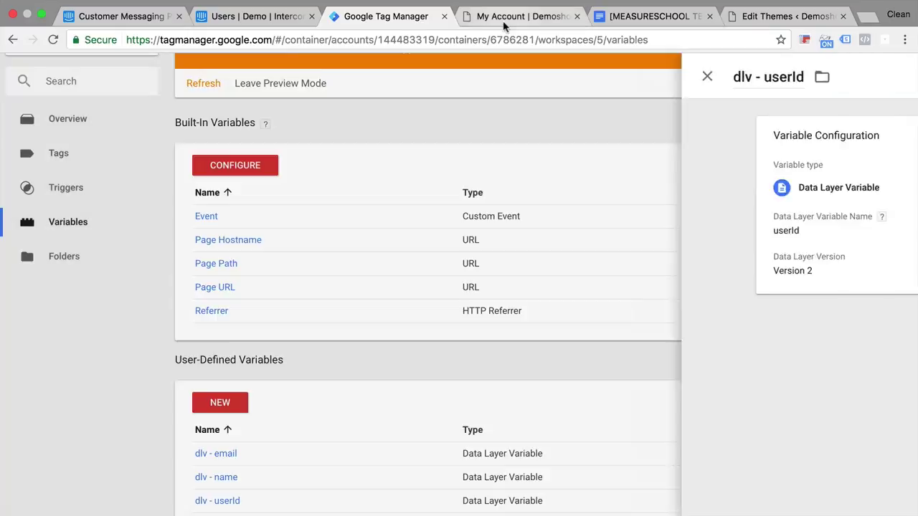
pyautogui.click(504, 21)
pyautogui.click(419, 22)
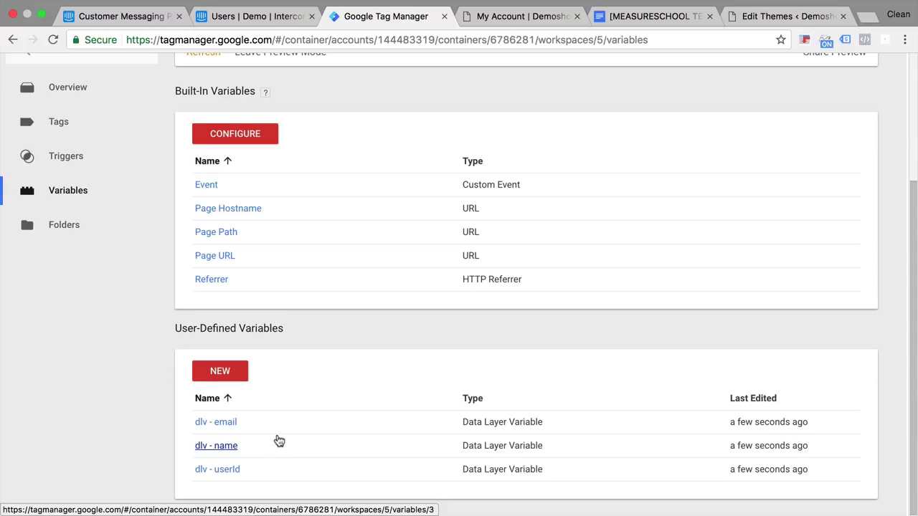
pyautogui.scroll(5, 276, 439)
# Refresh the preview, reload My Account, and view Page View's dlv - email, dlv - name and dlv - userId values
pyautogui.click(192, 228)
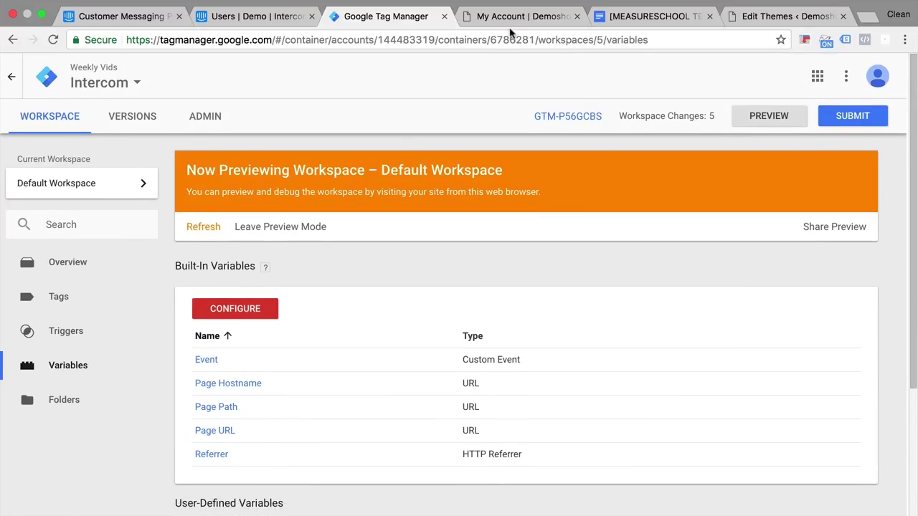
pyautogui.hotkey('ctrl', 'Tab')
pyautogui.press('super+r')
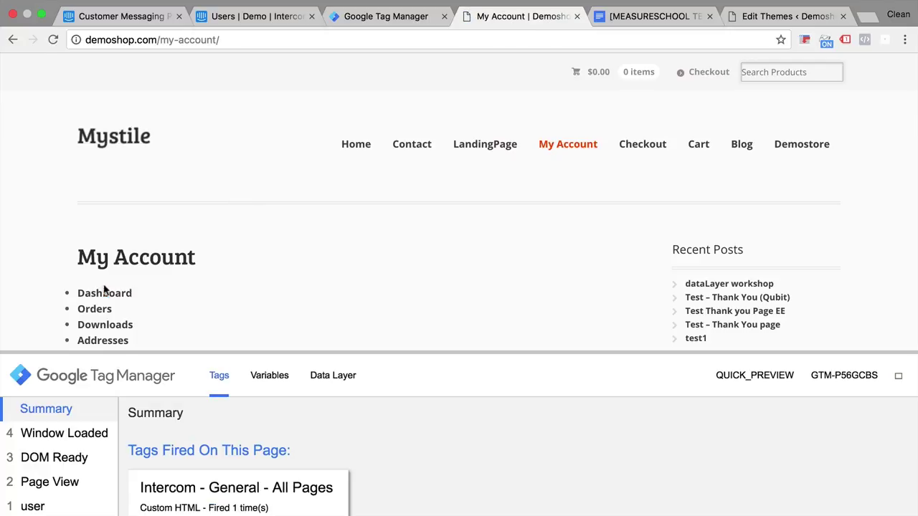
pyautogui.moveTo(58, 351); pyautogui.dragTo(77, 154)
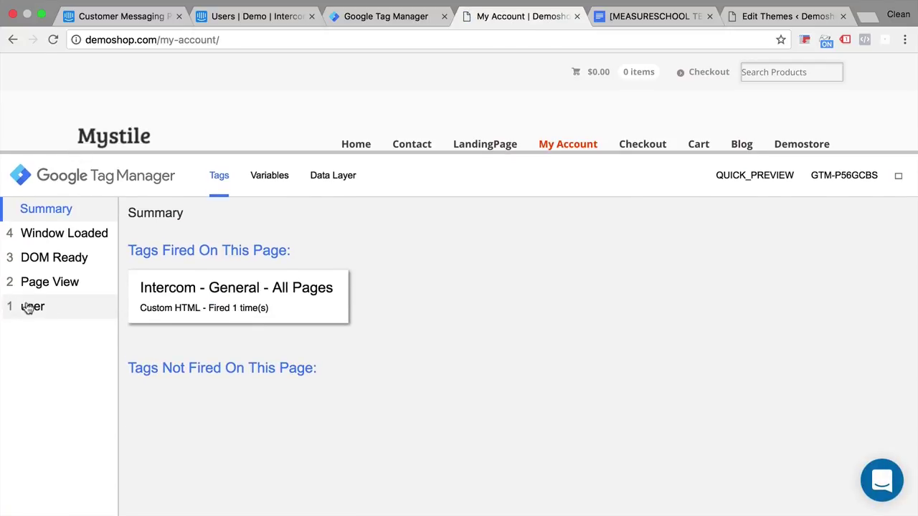
pyautogui.click(65, 284)
pyautogui.click(267, 179)
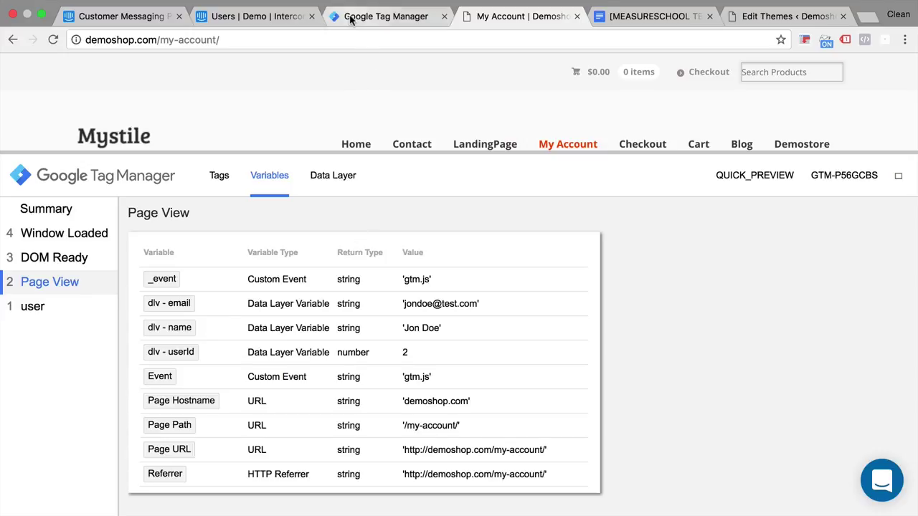
# Create a new Custom HTML tag titled 'Intercom - Identify - Logged In'
pyautogui.click(373, 16)
pyautogui.click(65, 299)
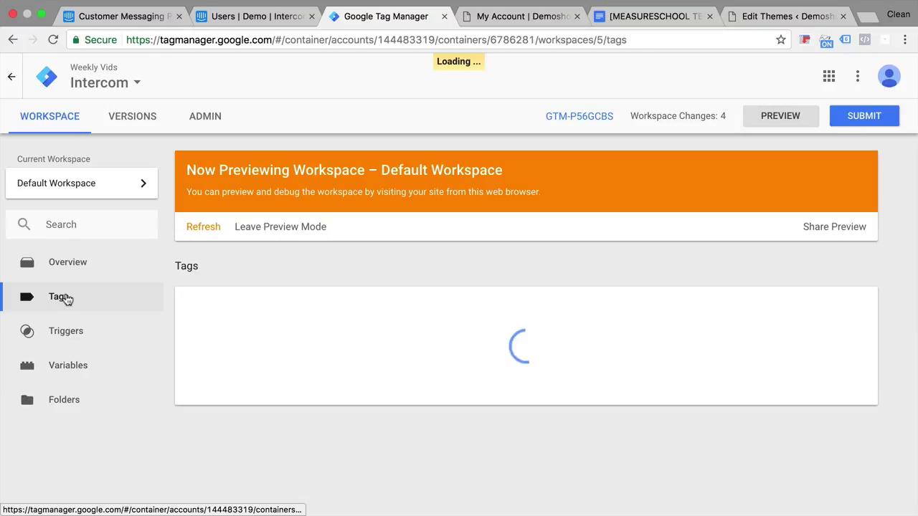
pyautogui.click(244, 316)
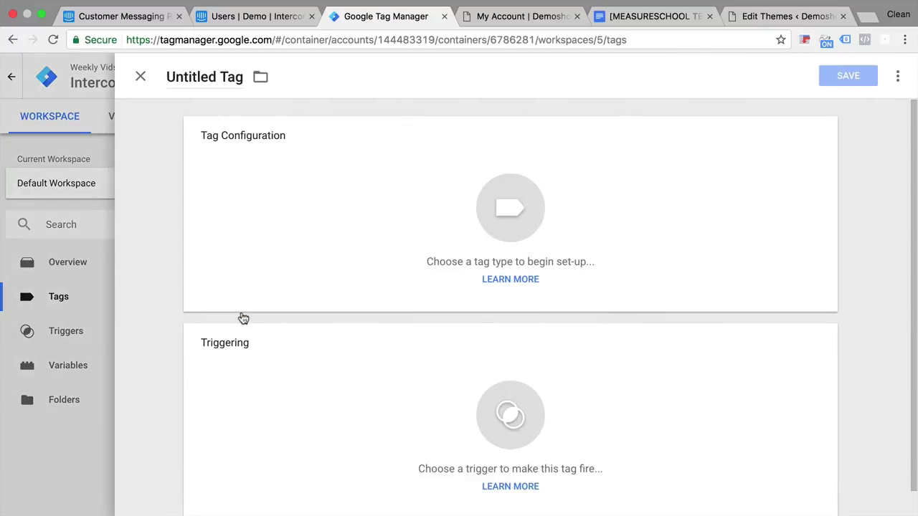
pyautogui.click(185, 87)
pyautogui.press('super+a')
pyautogui.write('In')
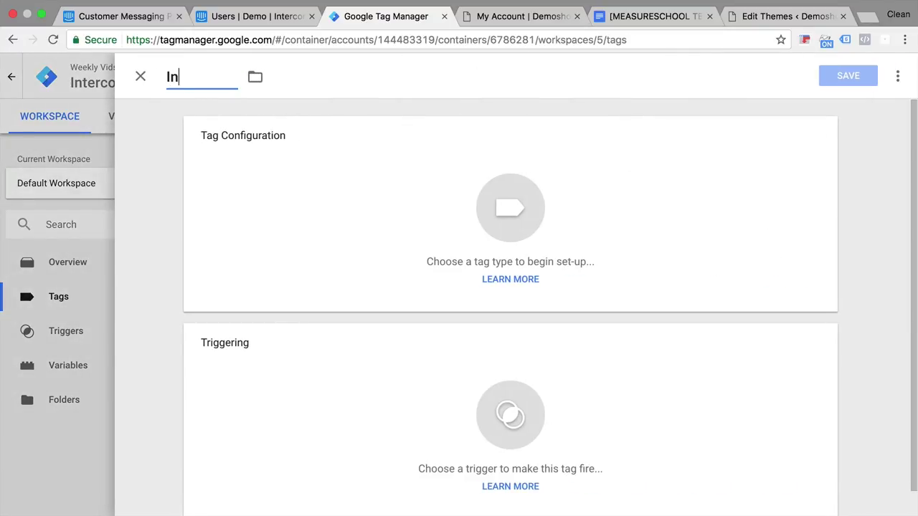
pyautogui.write('tercom - Identify')
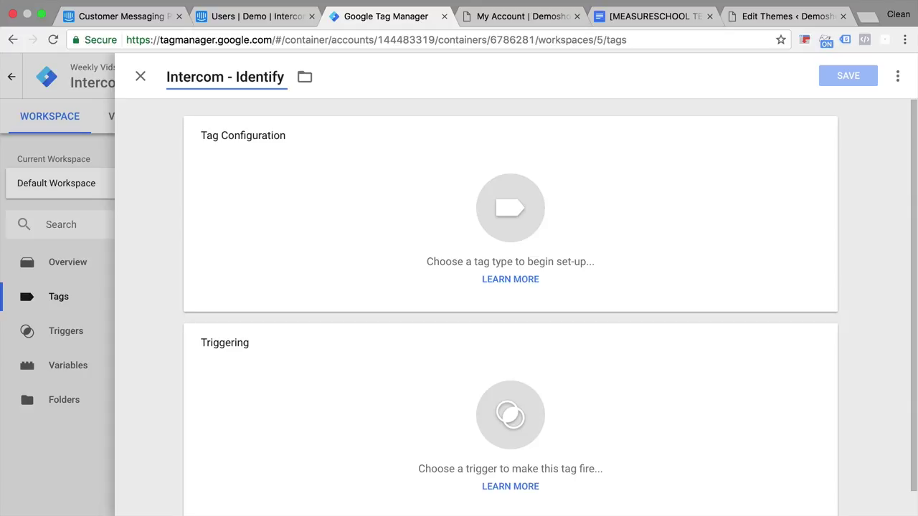
pyautogui.write(' - Logged ')
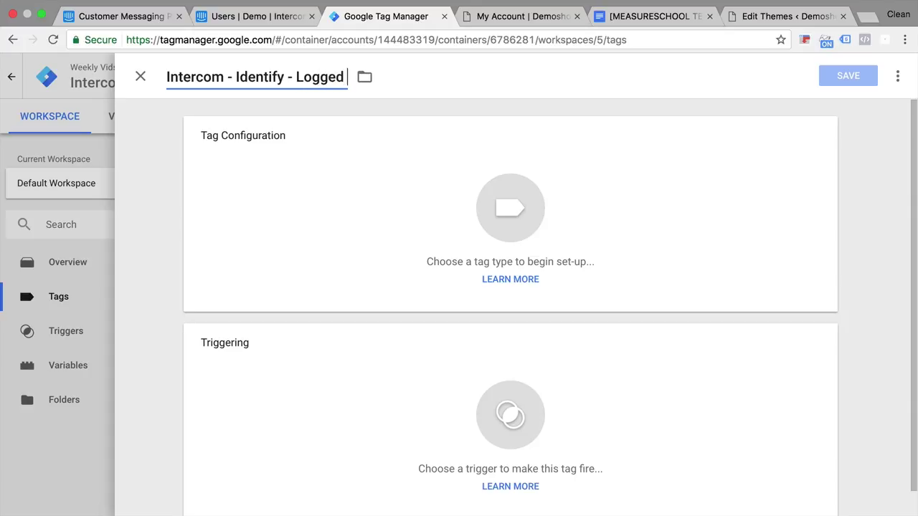
pyautogui.write('In')
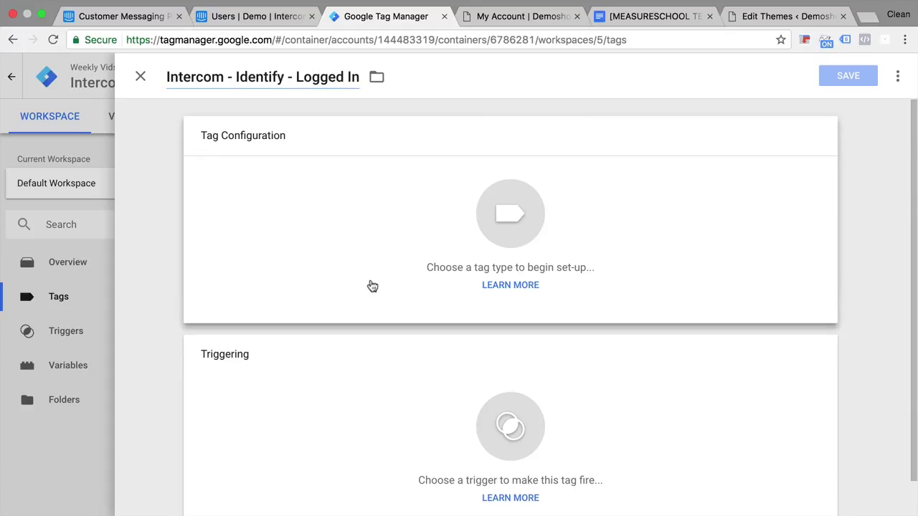
pyautogui.click(371, 285)
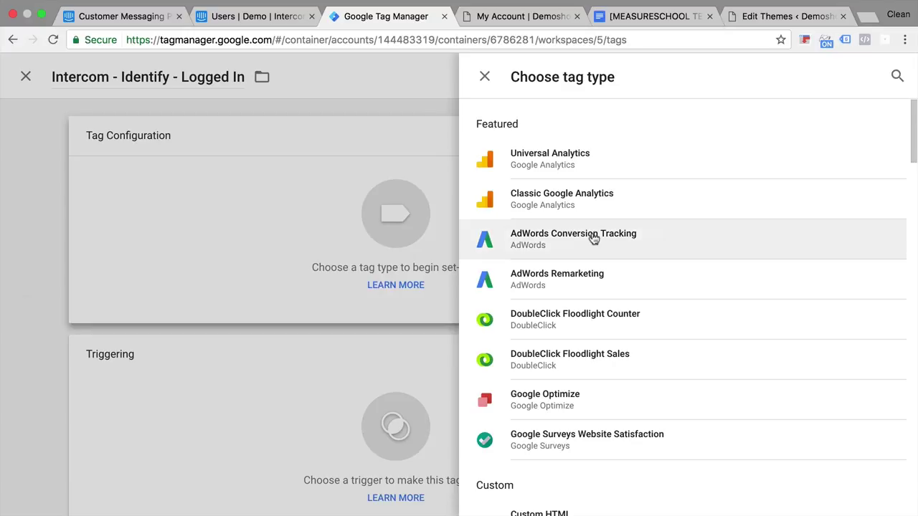
pyautogui.scroll(-3, 566, 287)
pyautogui.click(548, 334)
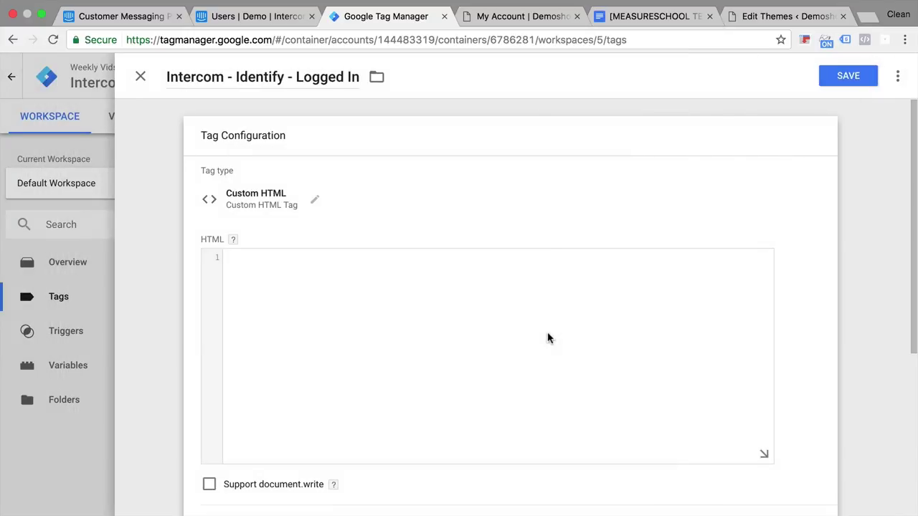
# Copy the user-identification code snippet from Intercom's identify users guide
pyautogui.click(271, 14)
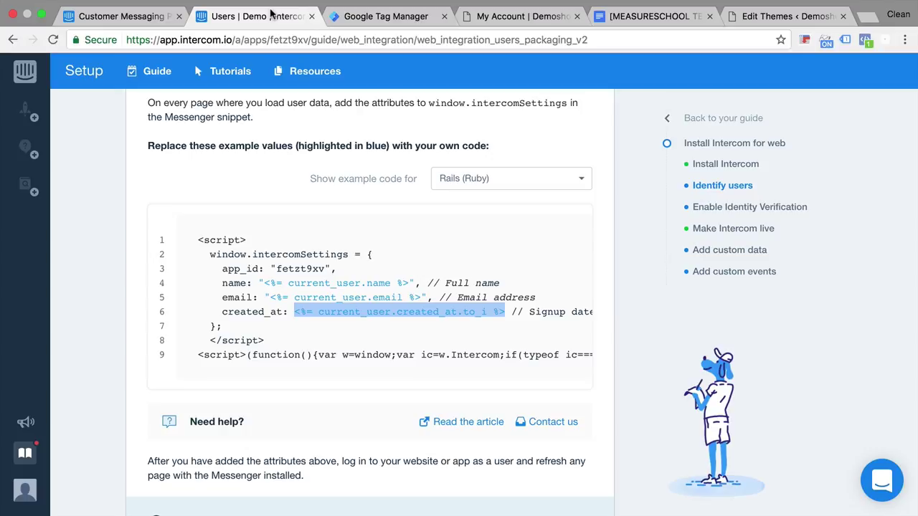
pyautogui.moveTo(248, 311)
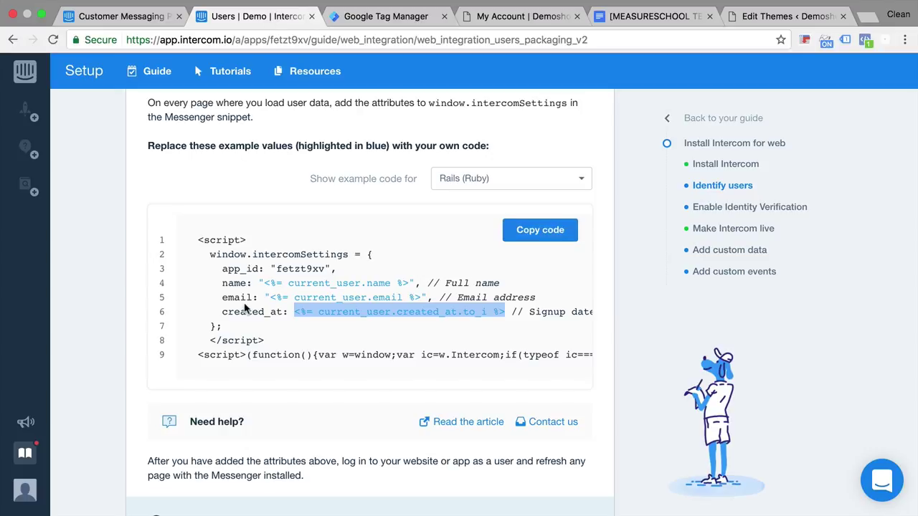
pyautogui.click(549, 242)
pyautogui.click(388, 16)
# Paste the Intercom snippet into the HTML field and remove the loader script line
pyautogui.click(297, 330)
pyautogui.hotkey('ctrl', 'v')
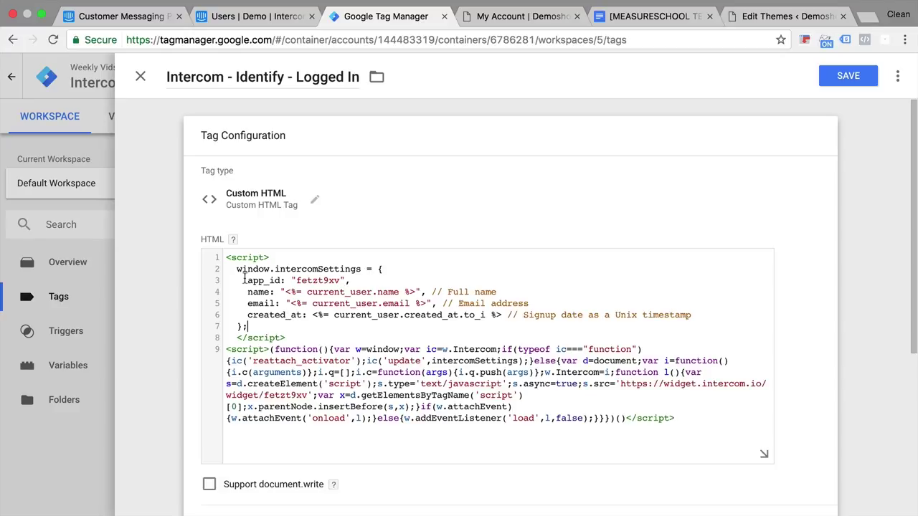
pyautogui.moveTo(237, 269); pyautogui.dragTo(273, 327)
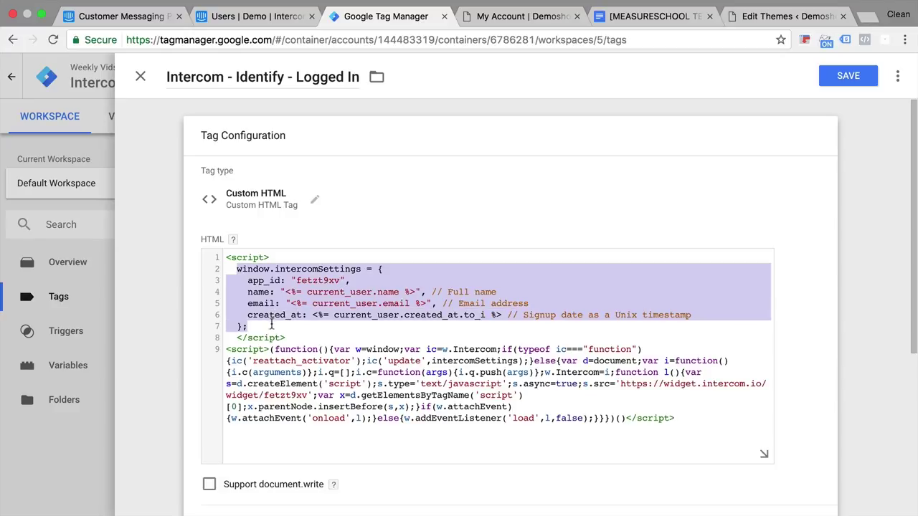
pyautogui.moveTo(227, 349); pyautogui.dragTo(738, 426)
pyautogui.click(737, 421)
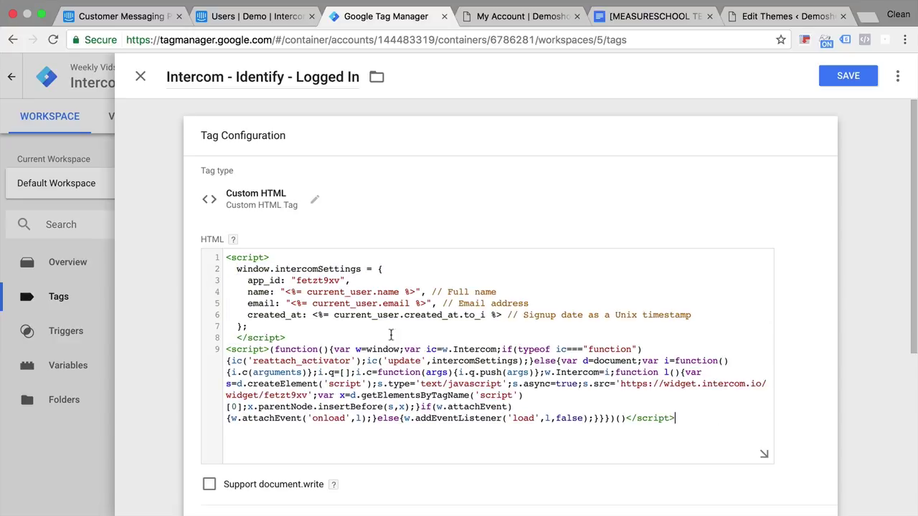
# Replace the name and email placeholders with {{dlv - name}} and {{dlv - email}}
pyautogui.click(282, 292)
pyautogui.moveTo(285, 292); pyautogui.dragTo(419, 291)
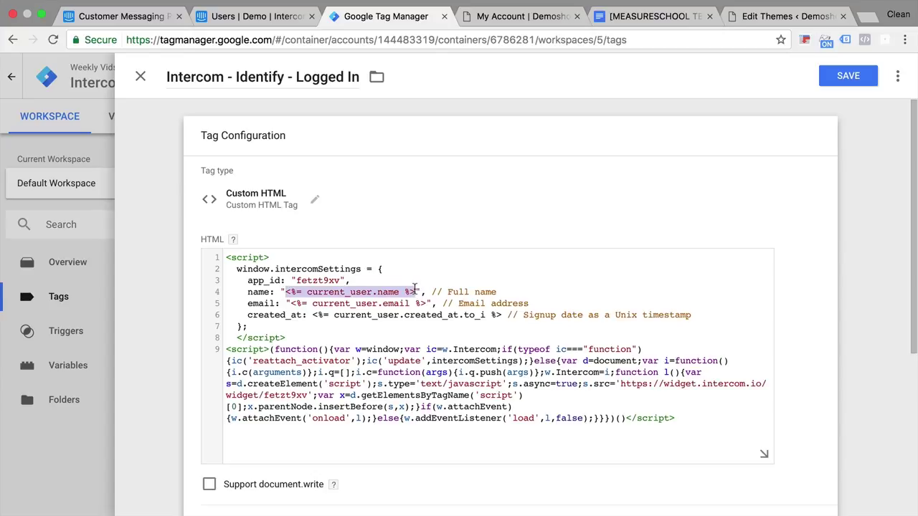
pyautogui.press('BackSpace')
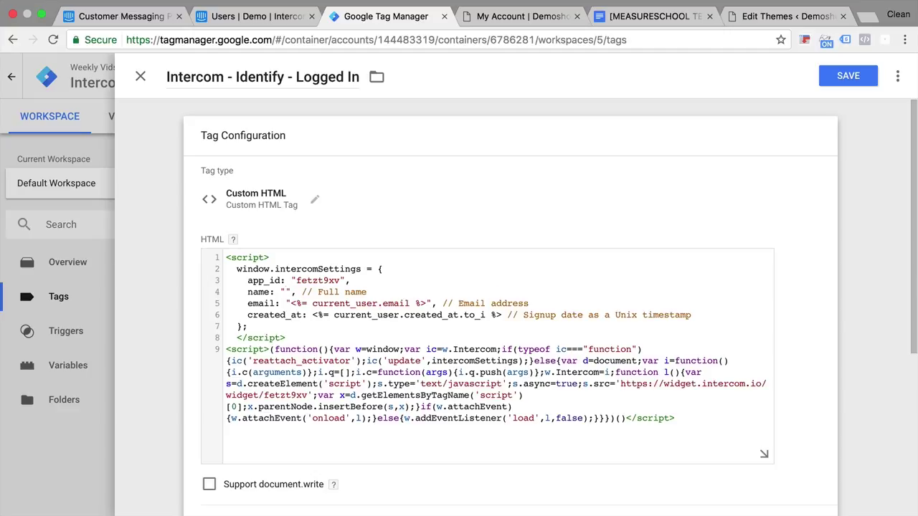
pyautogui.write('{{}}')
pyautogui.write('dlv - ')
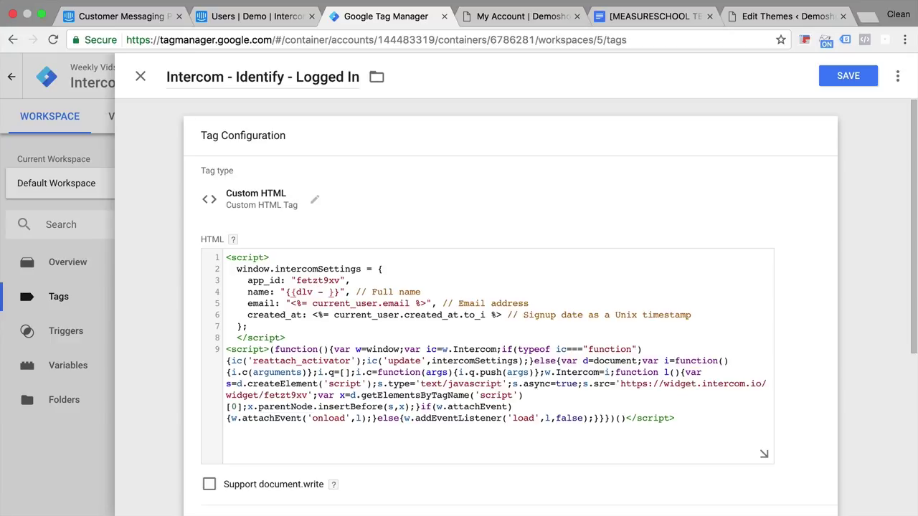
pyautogui.write('name')
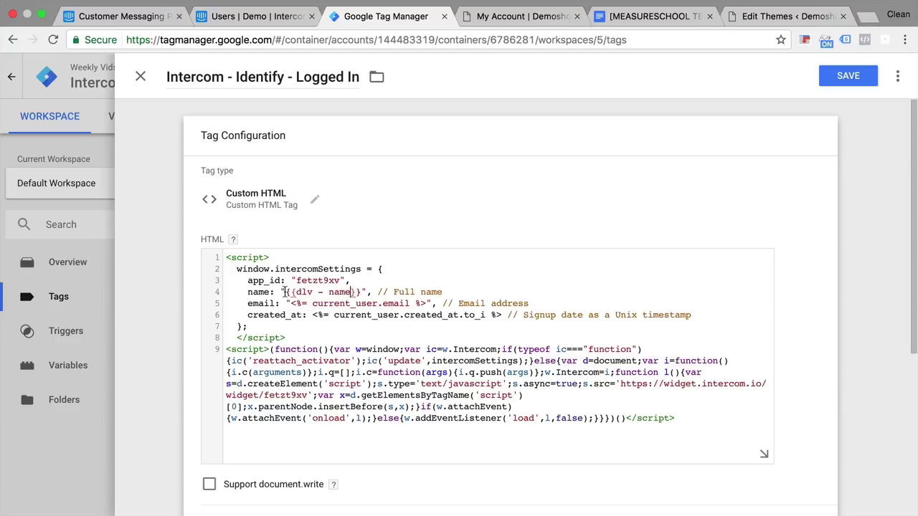
pyautogui.moveTo(285, 292); pyautogui.dragTo(362, 291)
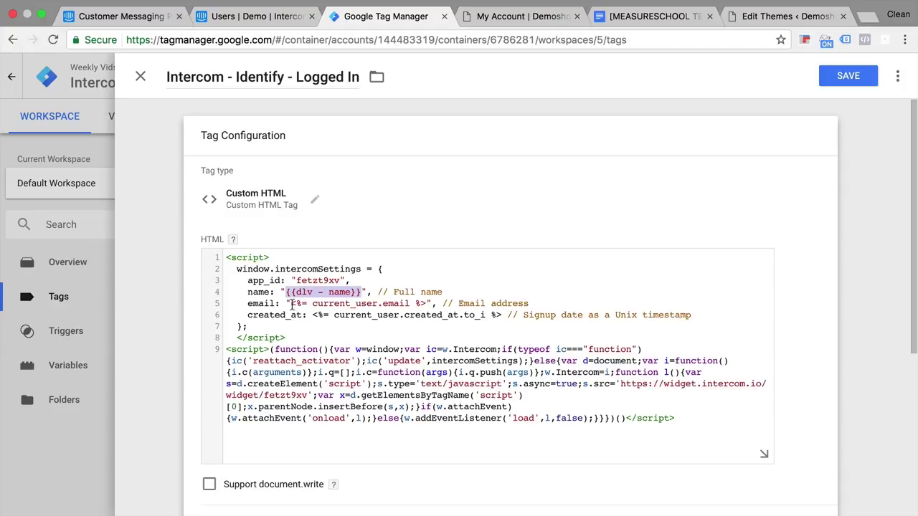
pyautogui.moveTo(292, 303); pyautogui.dragTo(426, 303)
pyautogui.hotkey('ctrl', 'v')
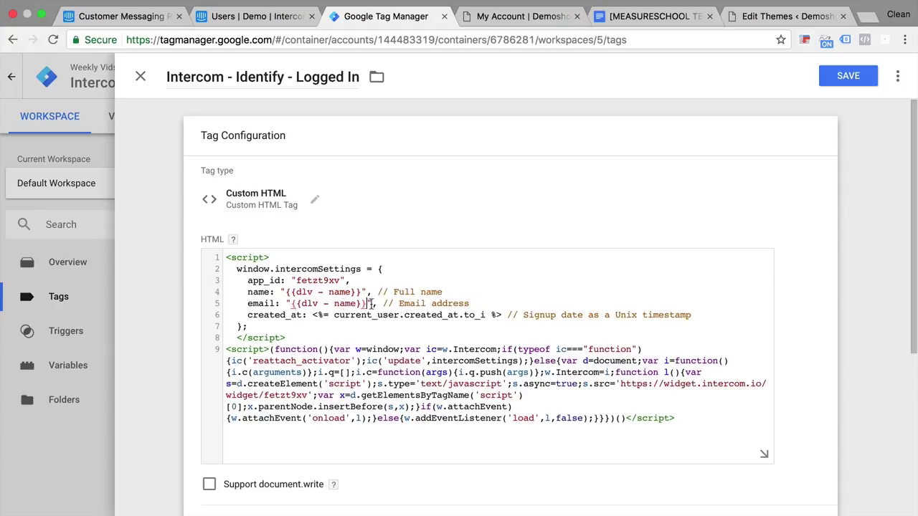
pyautogui.doubleClick(345, 303)
pyautogui.write('email')
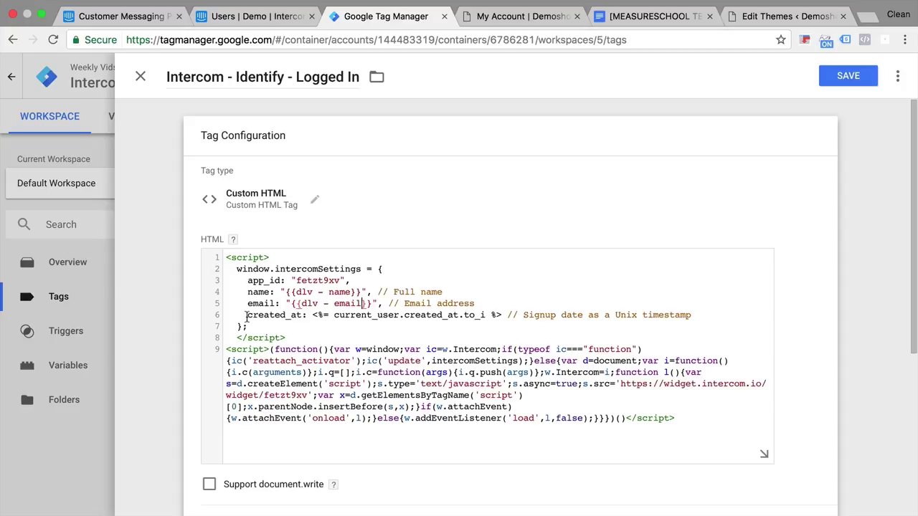
# Change the created_at line to user_id with the value {{dlv - userId}}
pyautogui.moveTo(246, 316); pyautogui.dragTo(300, 315)
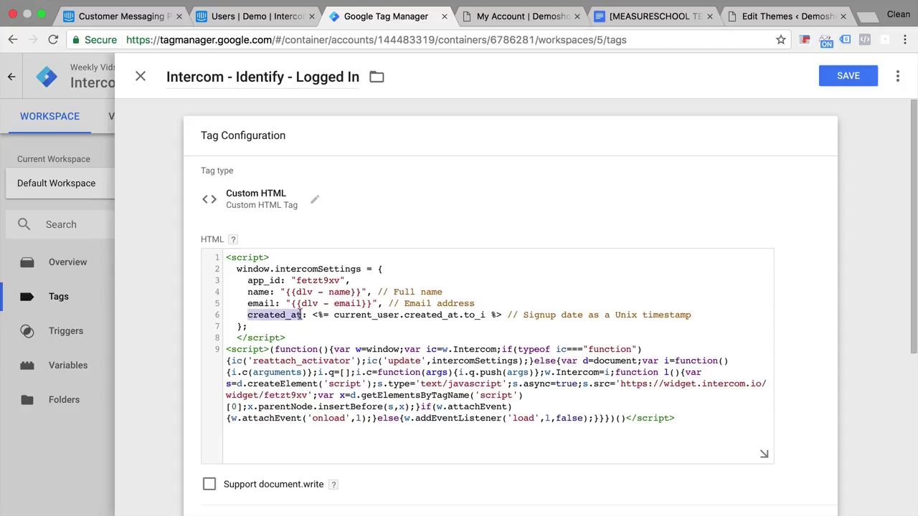
pyautogui.write('user')
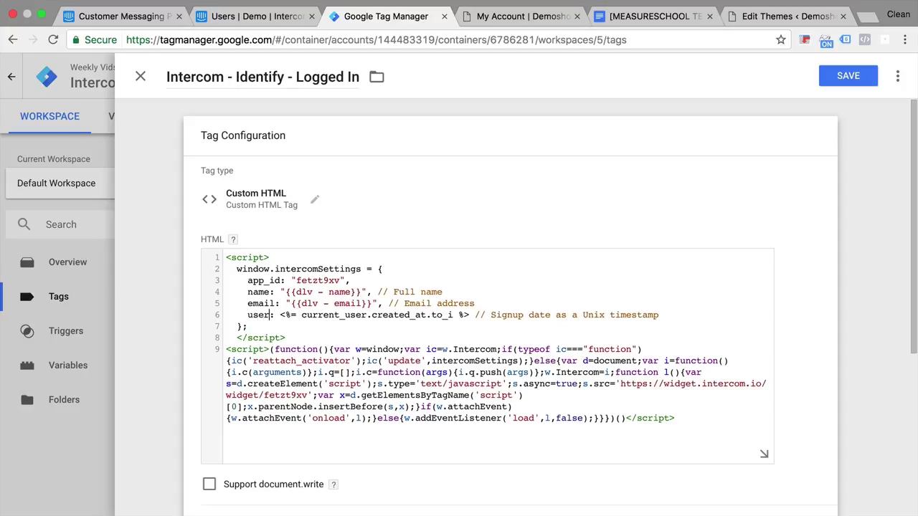
pyautogui.write('Id')
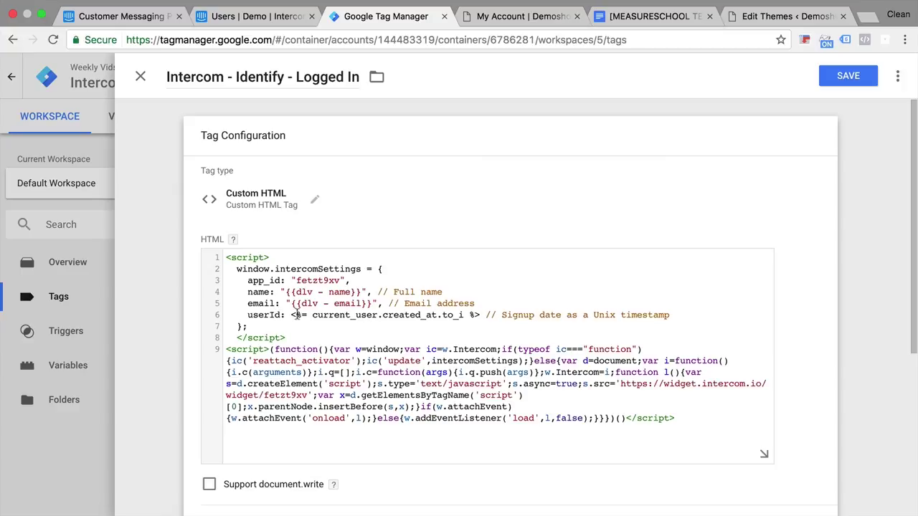
pyautogui.moveTo(291, 315); pyautogui.dragTo(481, 315)
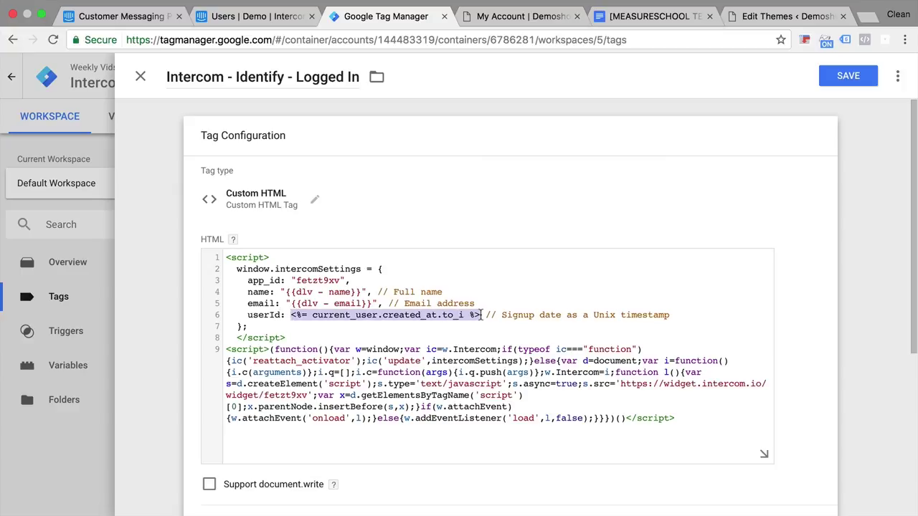
pyautogui.press('super+v')
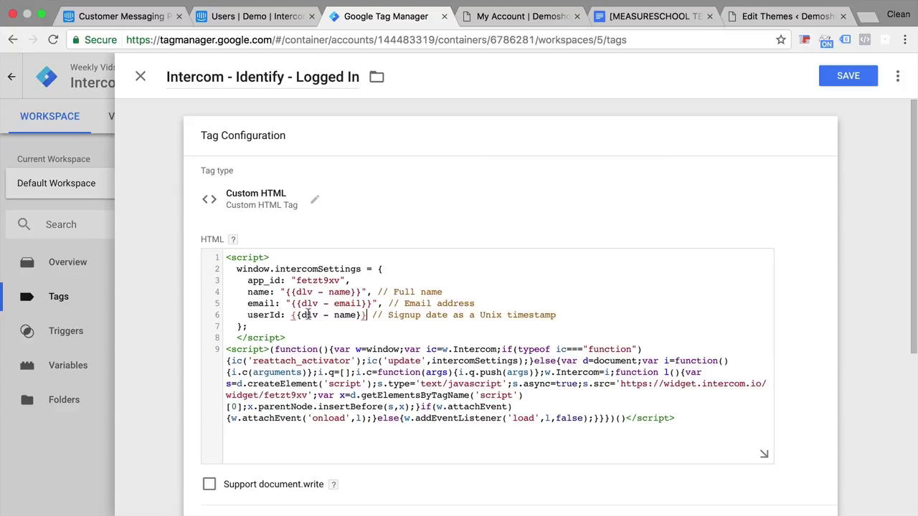
pyautogui.doubleClick(345, 315)
pyautogui.write('userI')
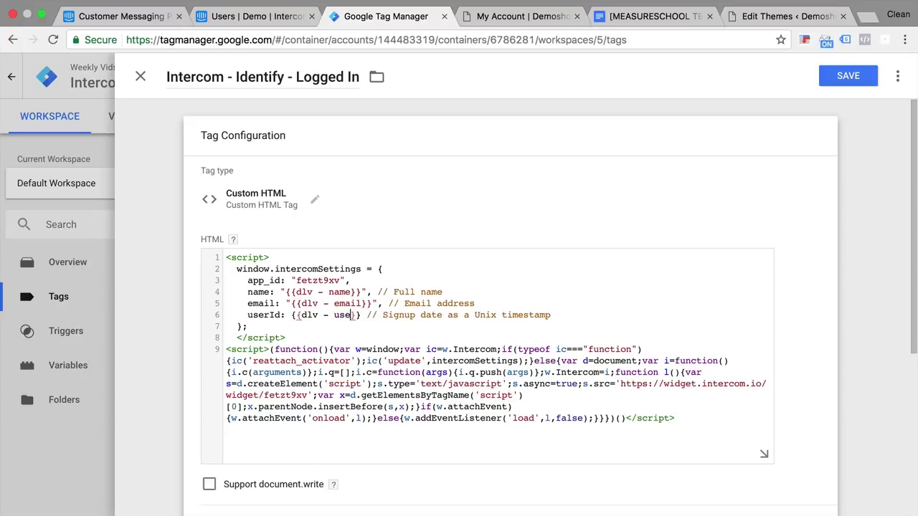
pyautogui.write('d')
pyautogui.click(404, 349)
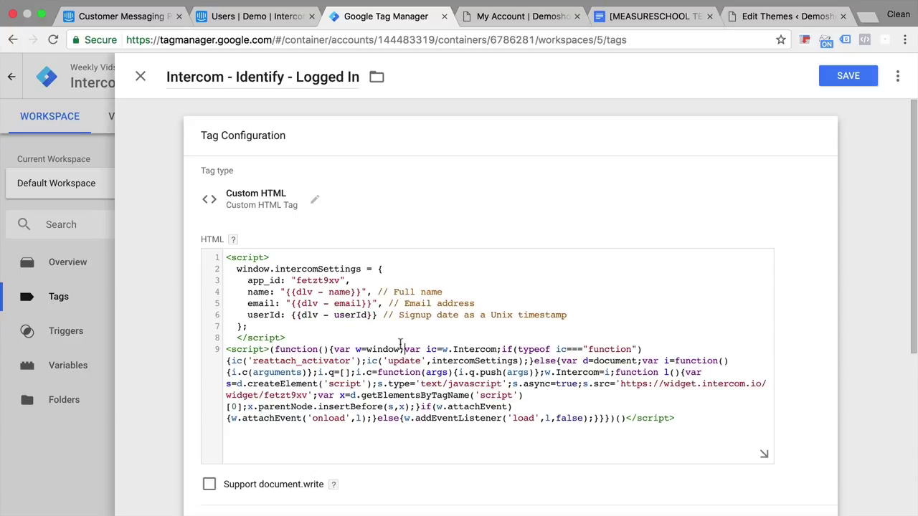
pyautogui.click(267, 316)
pyautogui.write('_')
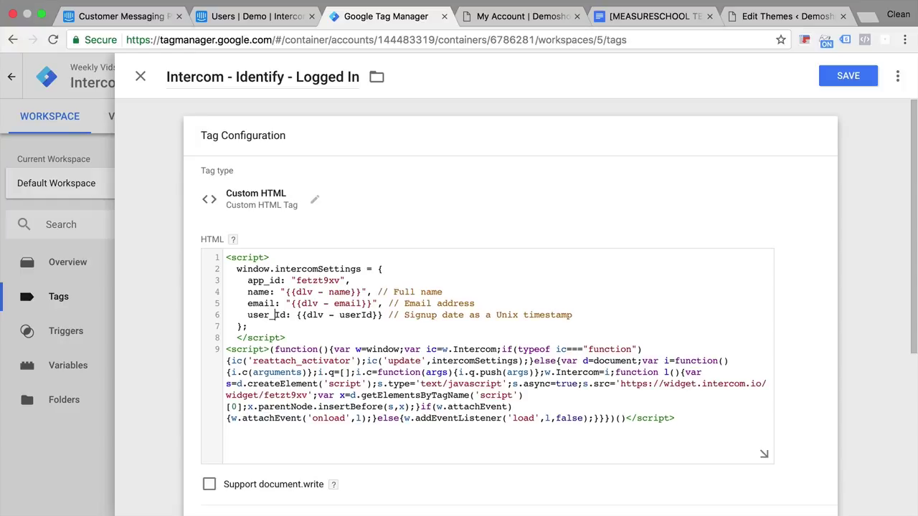
pyautogui.press('Delete')
pyautogui.write('i')
# Begin a new trigger for the tag, then check the preview's Page View email, name and userId variables
pyautogui.scroll(-5, 179, 335)
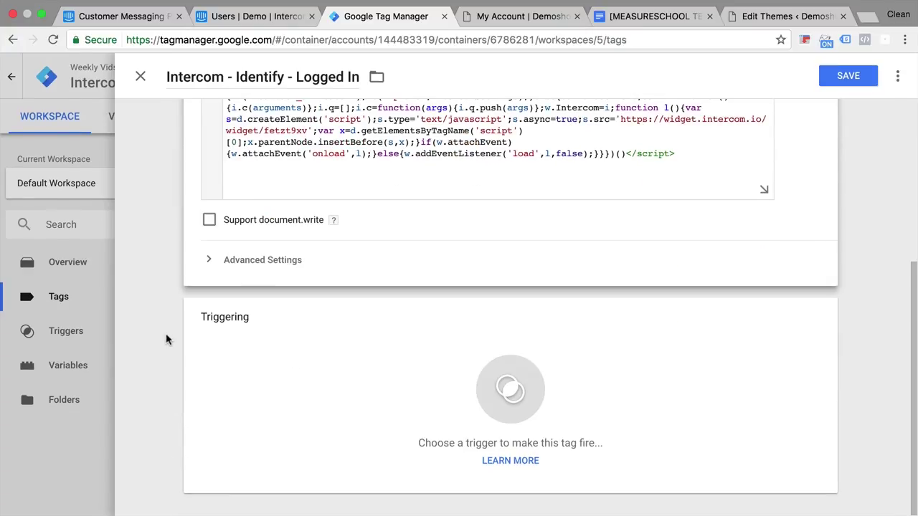
pyautogui.click(325, 381)
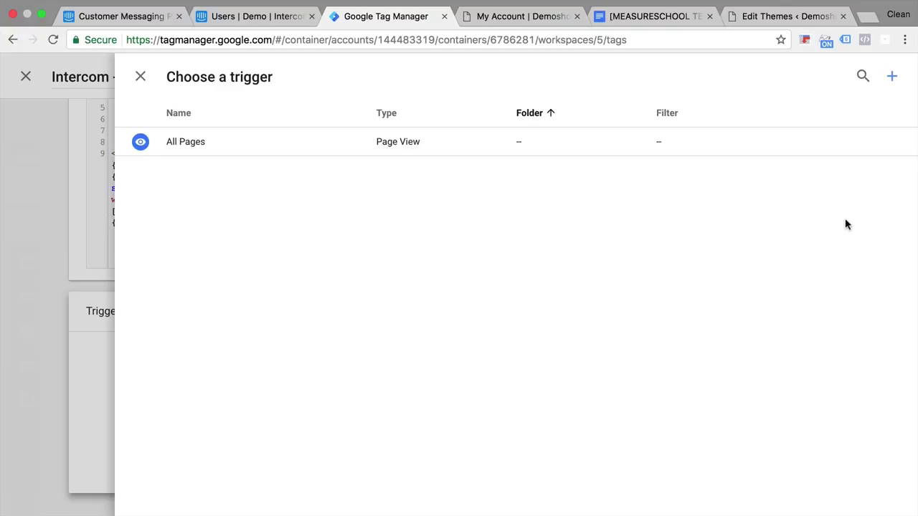
pyautogui.click(894, 76)
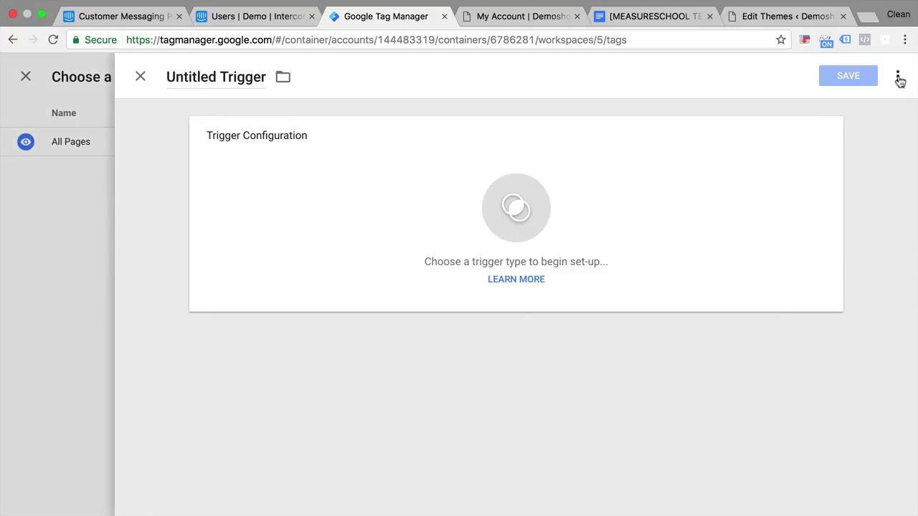
pyautogui.click(472, 22)
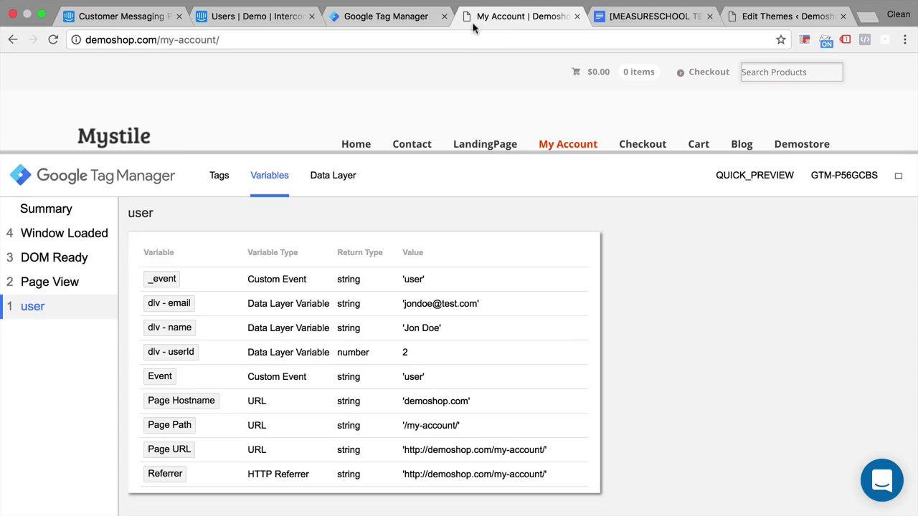
pyautogui.click(91, 286)
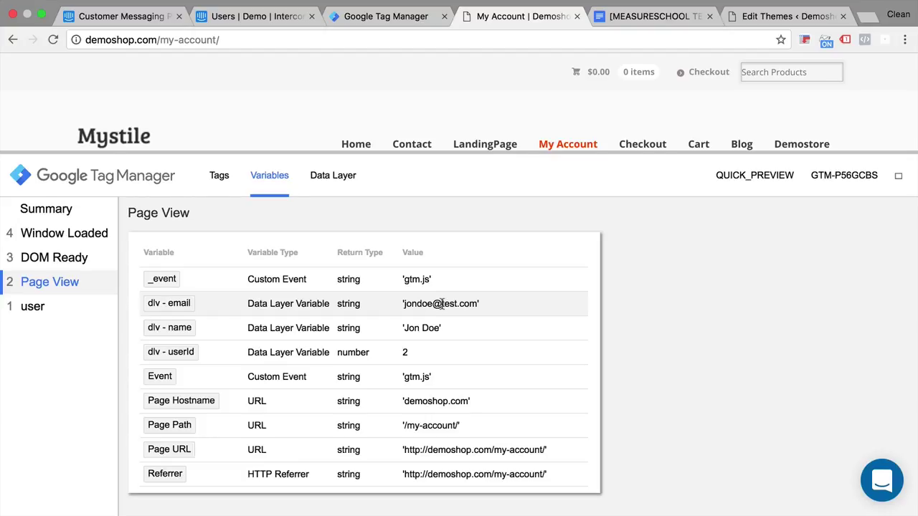
# Save a 'pv - Email present' Page View trigger firing on some page views where dlv - email contains @
pyautogui.click(396, 22)
pyautogui.tripleClick(243, 77)
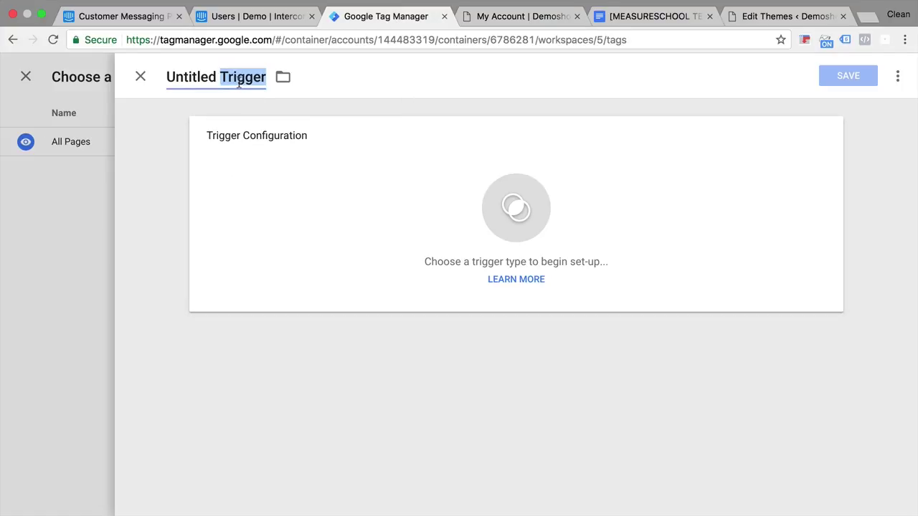
pyautogui.write('pv - ')
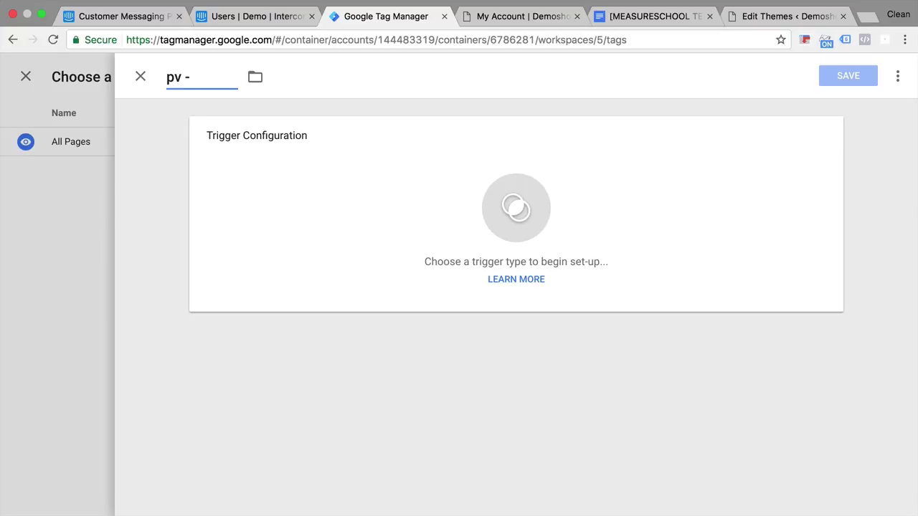
pyautogui.write('Email present')
pyautogui.click(336, 209)
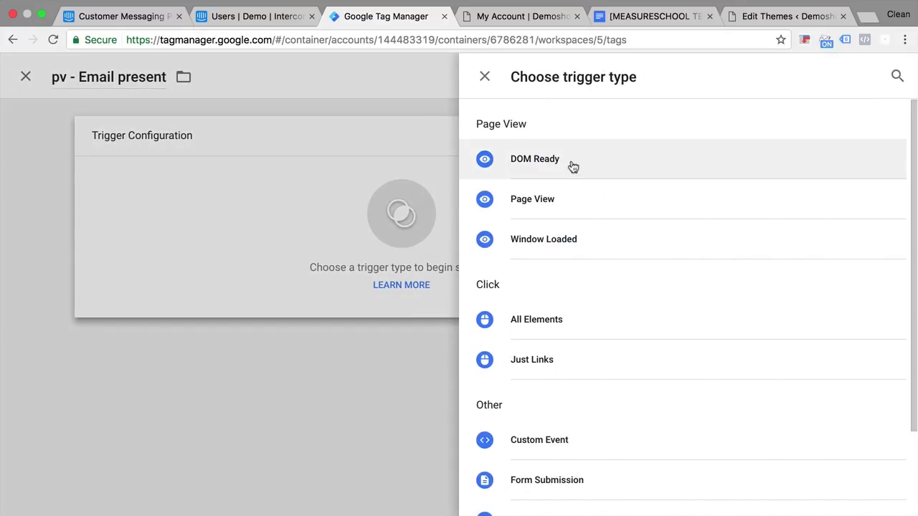
pyautogui.click(556, 205)
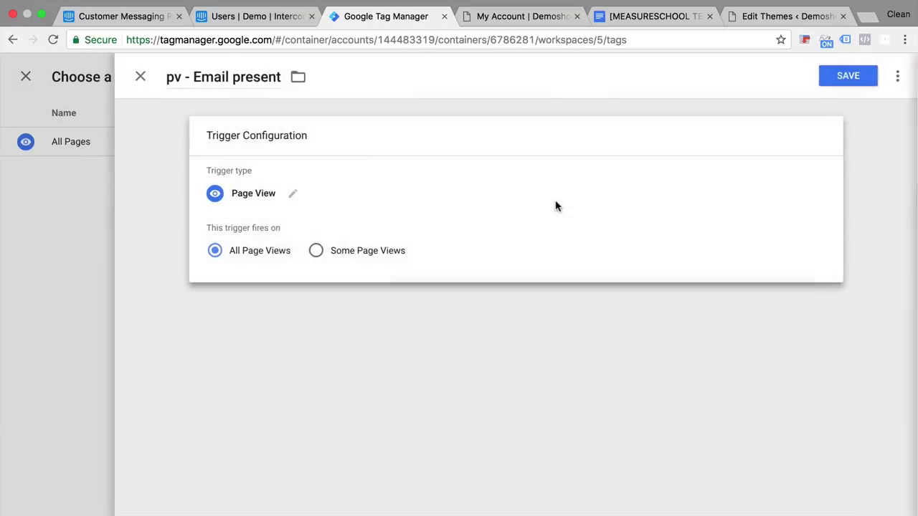
pyautogui.click(328, 257)
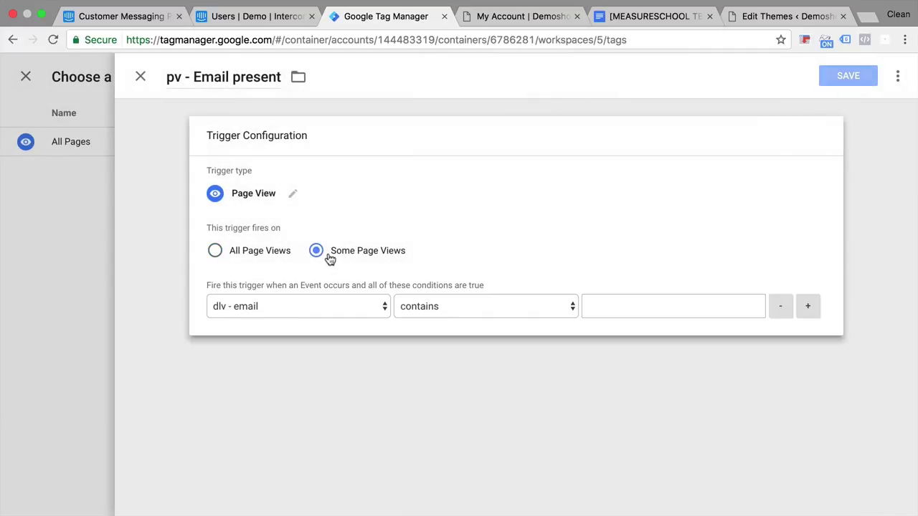
pyautogui.click(281, 312)
pyautogui.click(279, 310)
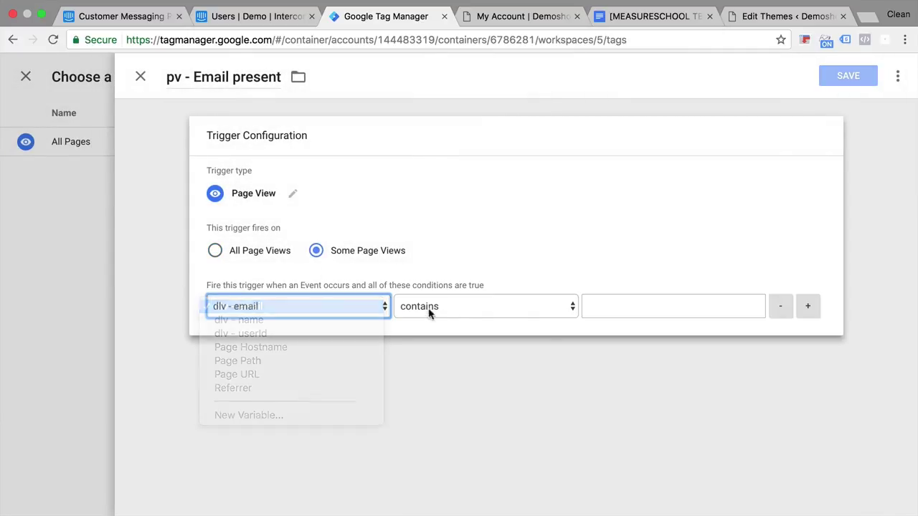
pyautogui.click(602, 300)
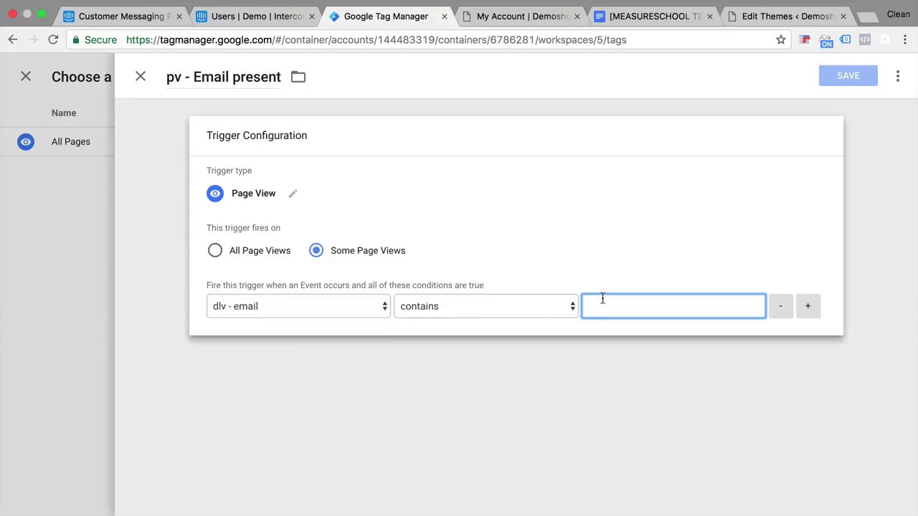
pyautogui.write('@')
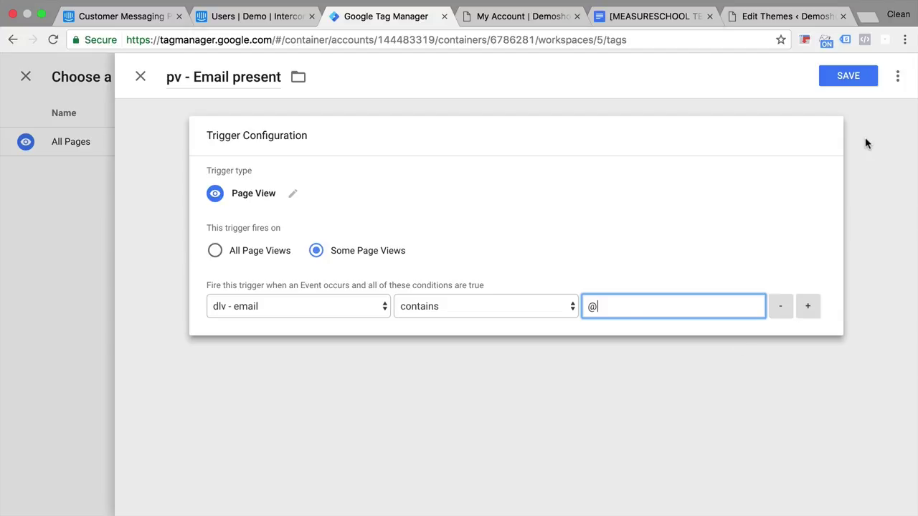
pyautogui.click(852, 80)
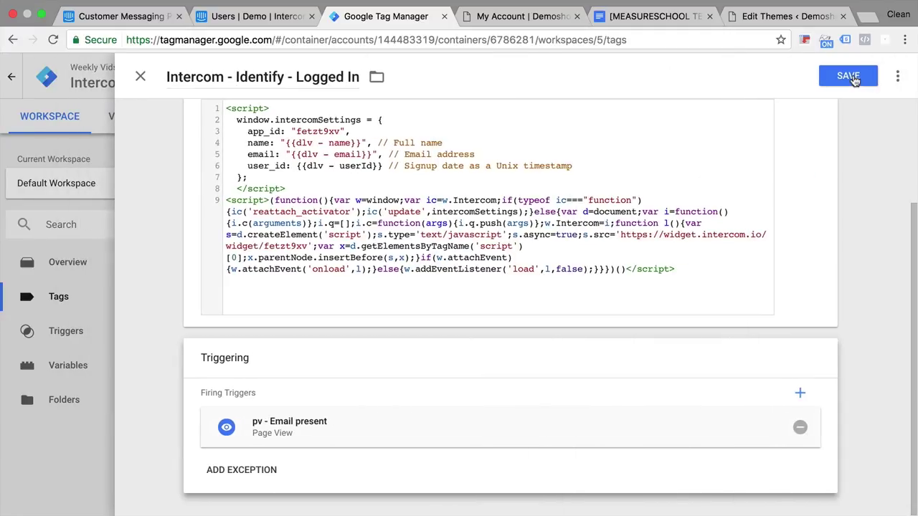
# Save the Identify tag, then add pv - Email present as an exception on Intercom - General - All Pages
pyautogui.click(852, 78)
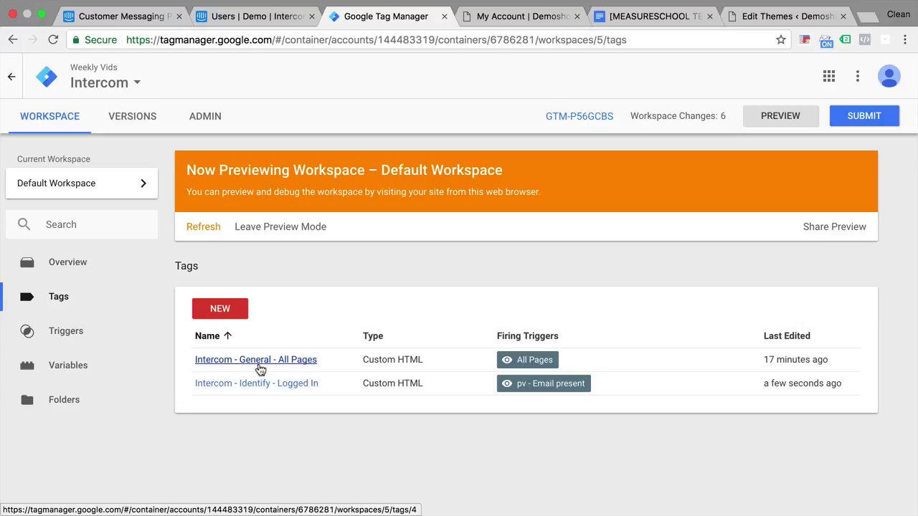
pyautogui.click(258, 363)
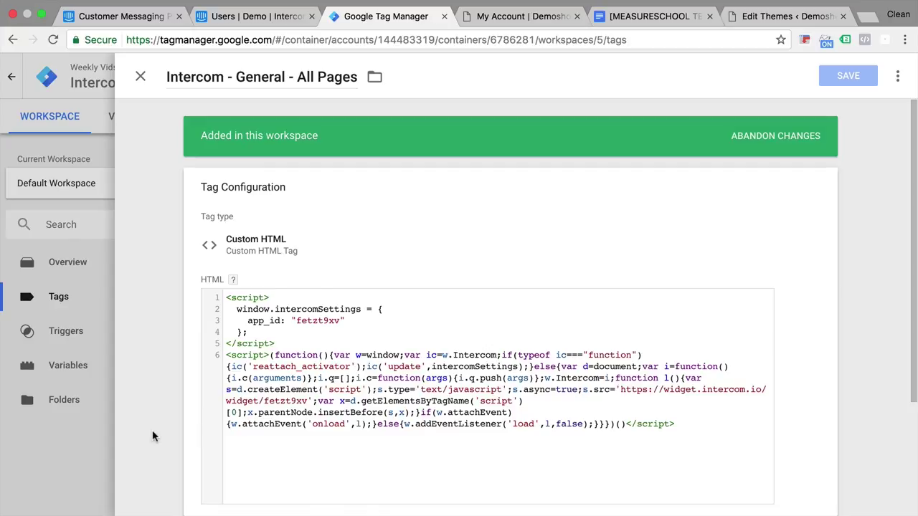
pyautogui.scroll(-3, 176, 430)
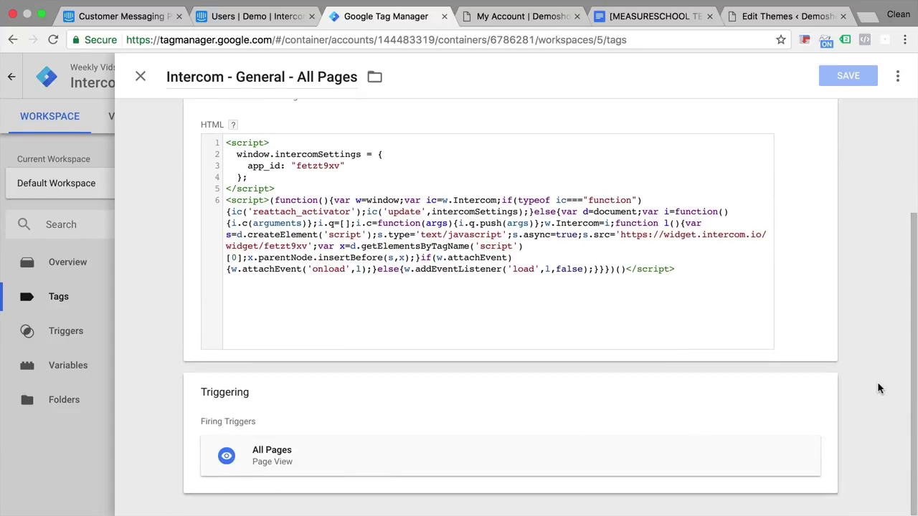
pyautogui.click(817, 397)
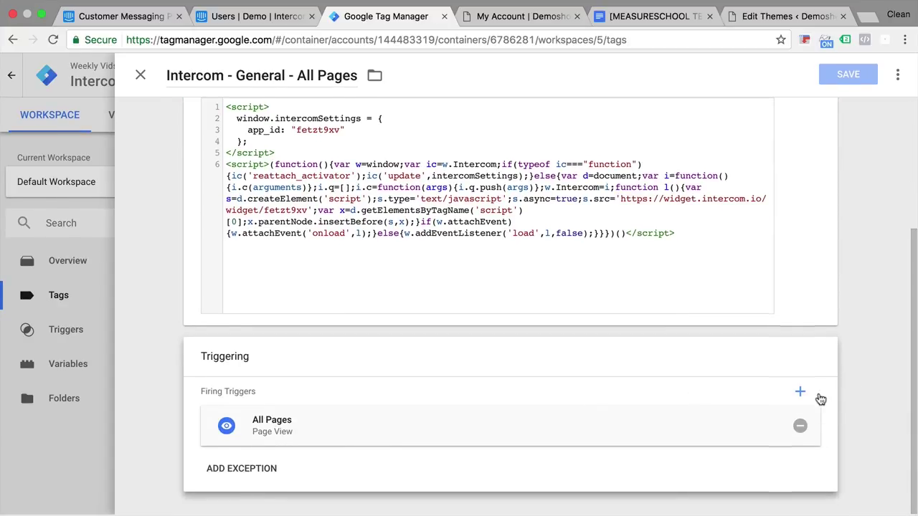
pyautogui.click(244, 471)
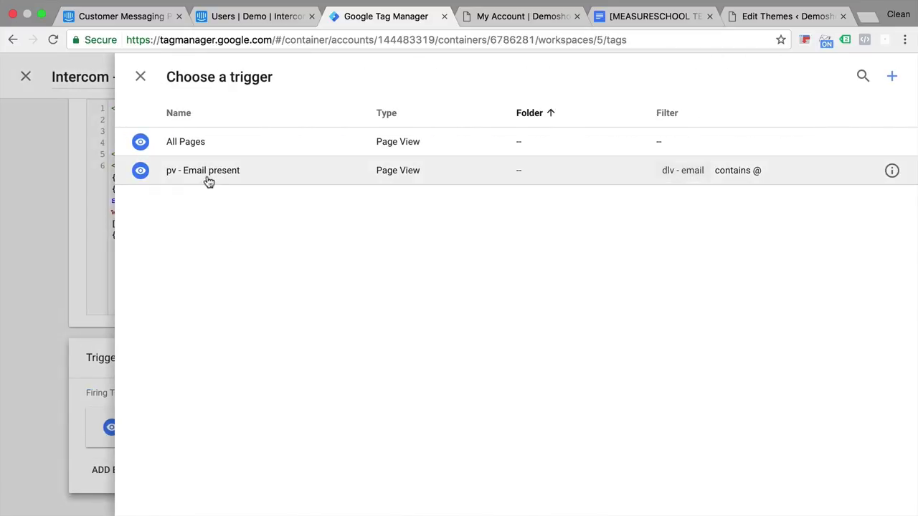
pyautogui.click(207, 177)
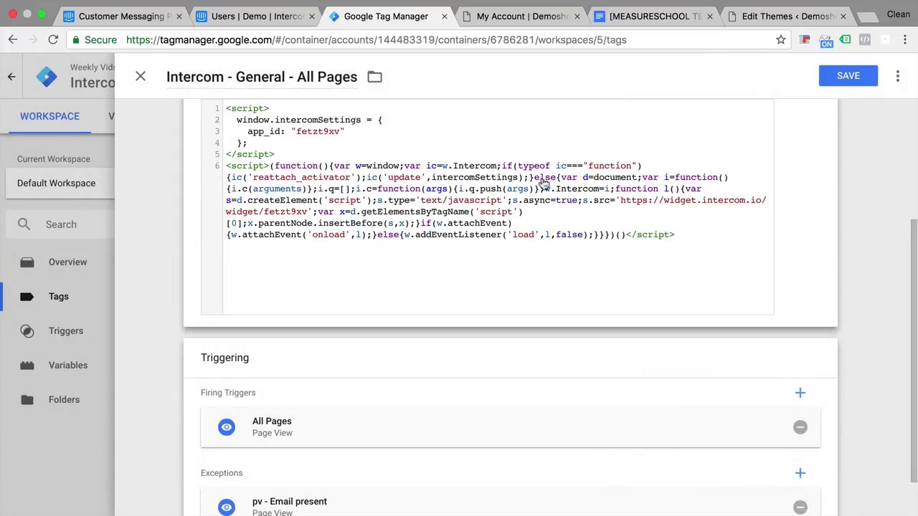
pyautogui.click(837, 79)
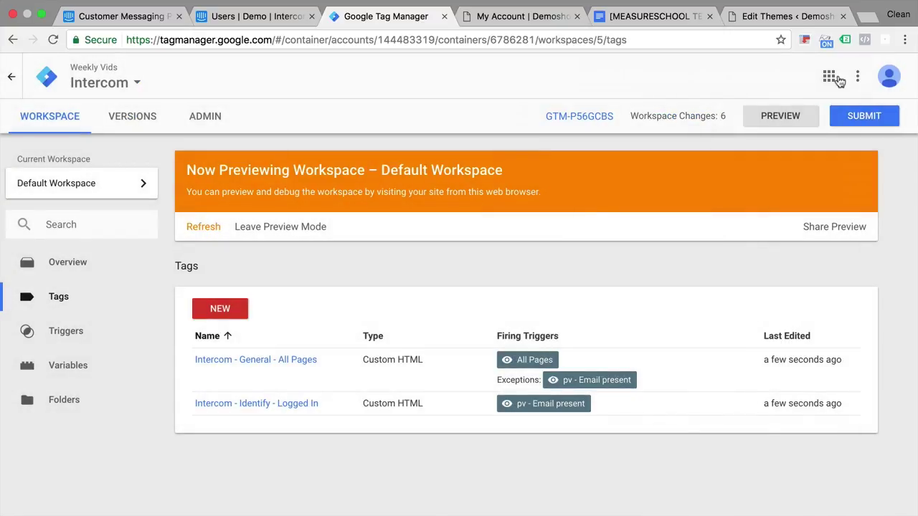
# Refresh the preview and reload My Account so Intercom - Identify - Logged In fires
pyautogui.click(204, 228)
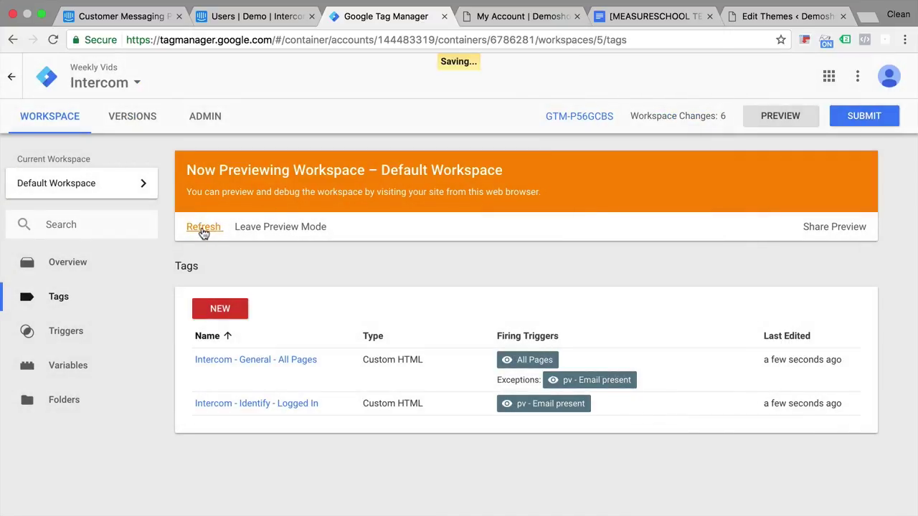
pyautogui.click(492, 23)
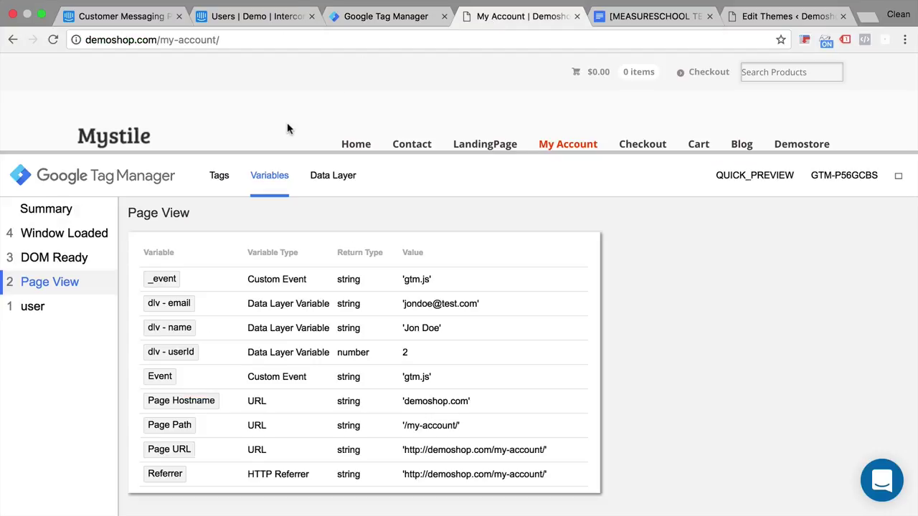
pyautogui.press('super+r')
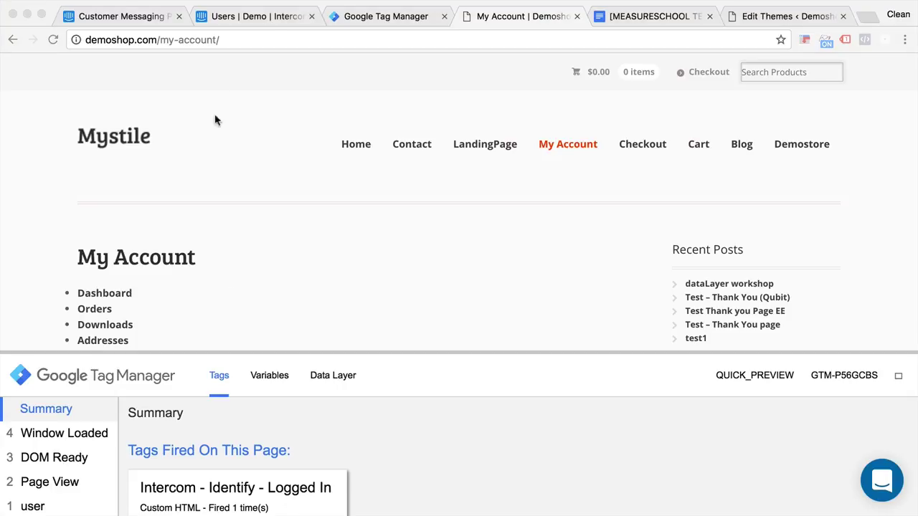
pyautogui.click(271, 25)
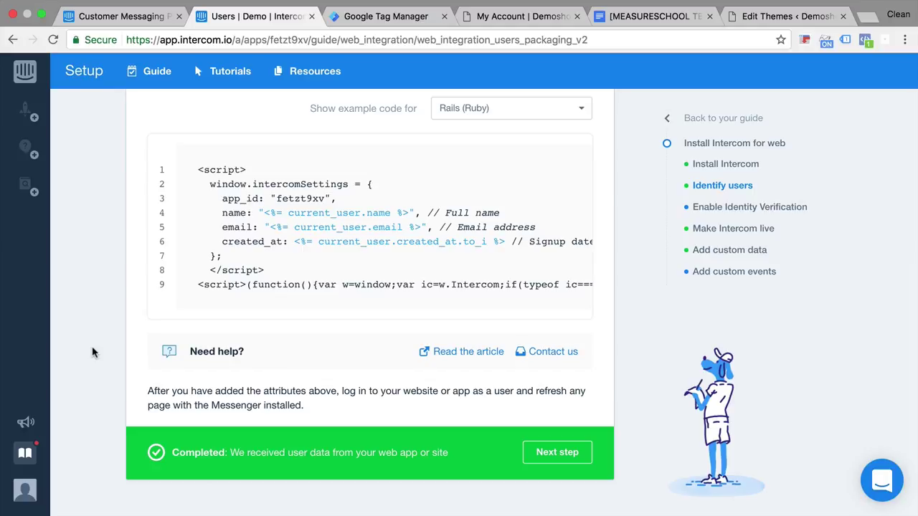
# Reload Intercom's people list, filter to Active users, and open the newly identified test user's profile
pyautogui.click(26, 73)
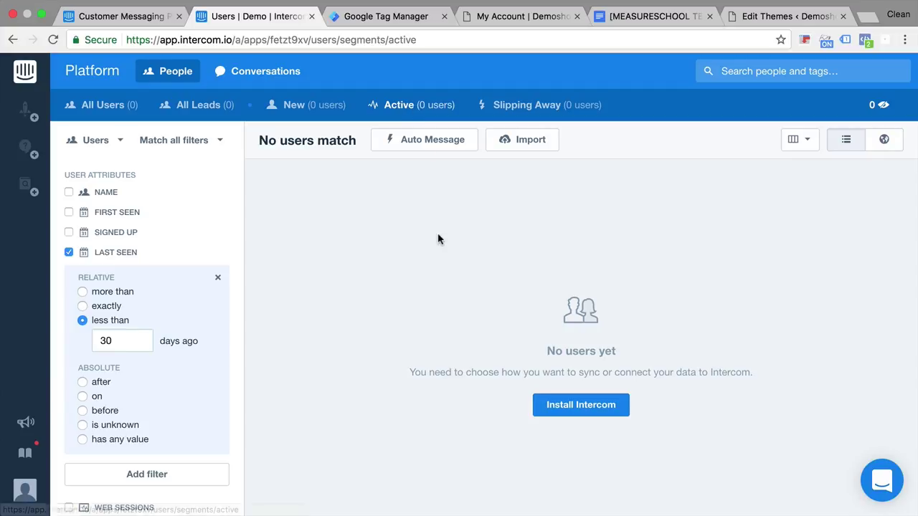
pyautogui.press('super+r')
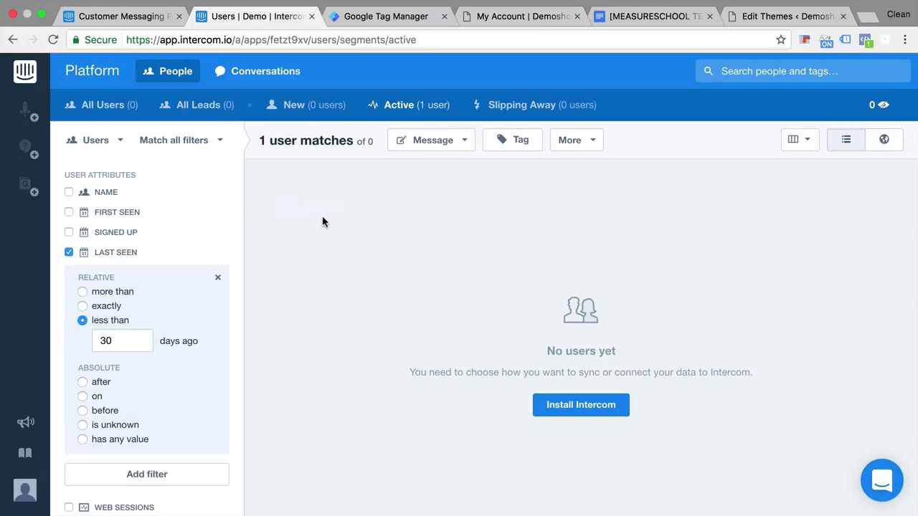
pyautogui.click(437, 111)
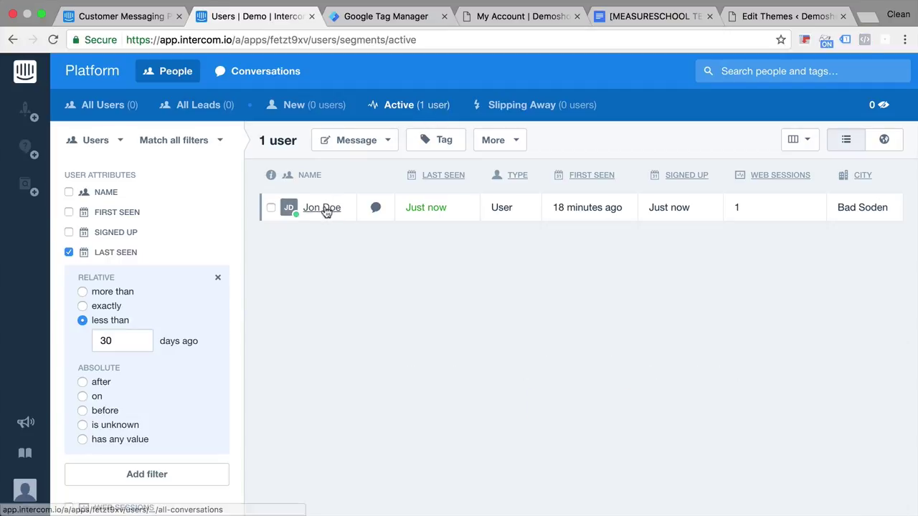
pyautogui.click(324, 208)
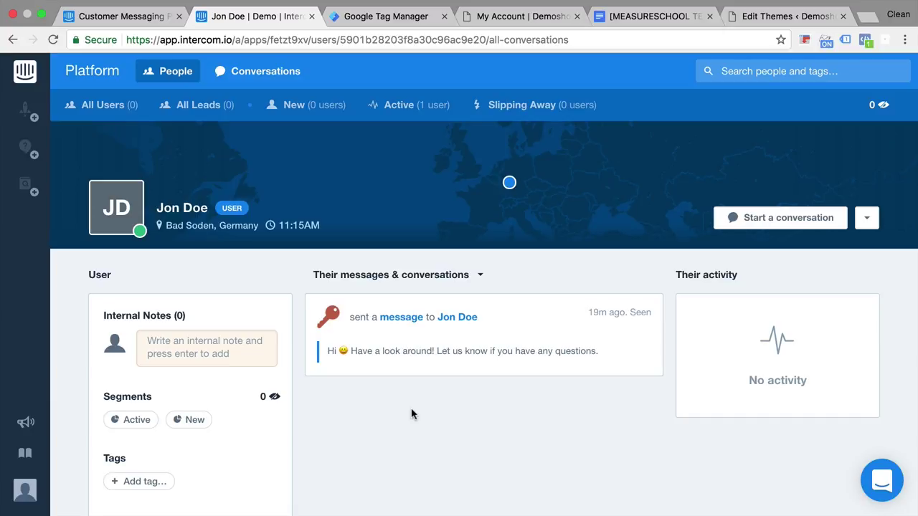
pyautogui.click(387, 18)
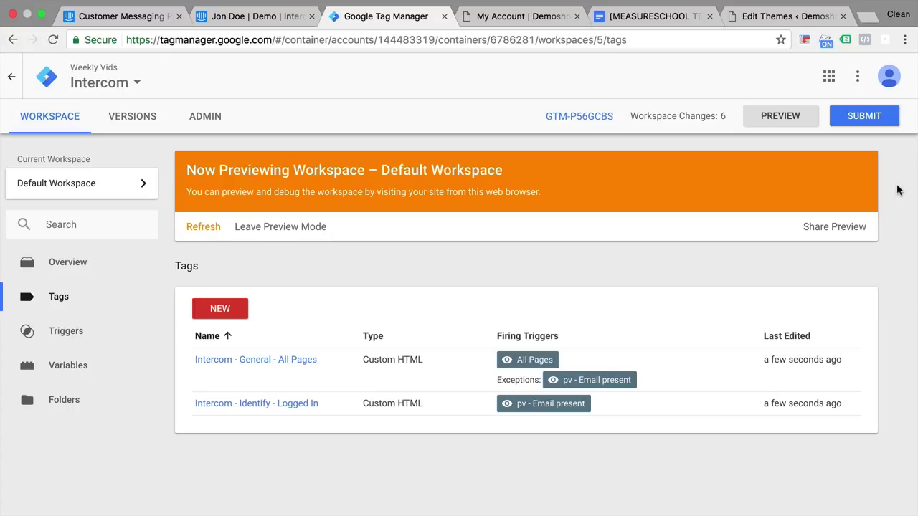
# Publish the workspace changes live as a new version named 'added Intercom'
pyautogui.click(865, 117)
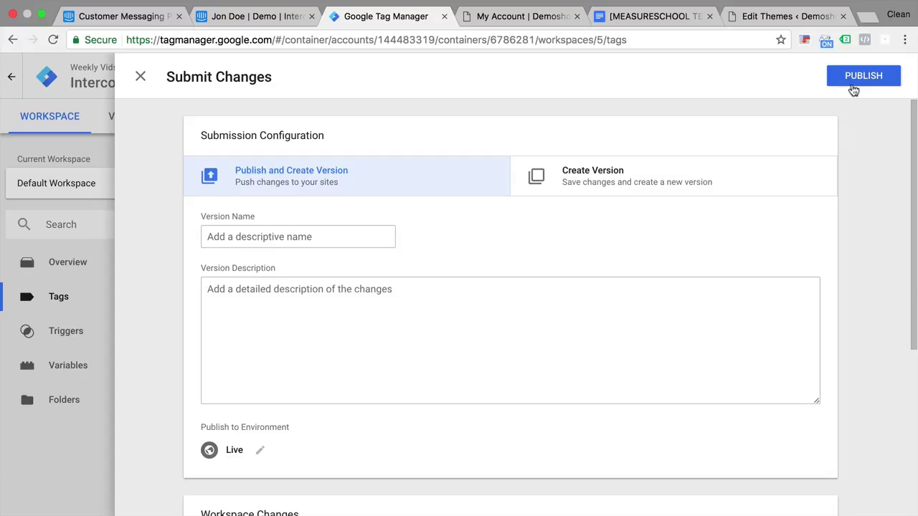
pyautogui.click(285, 230)
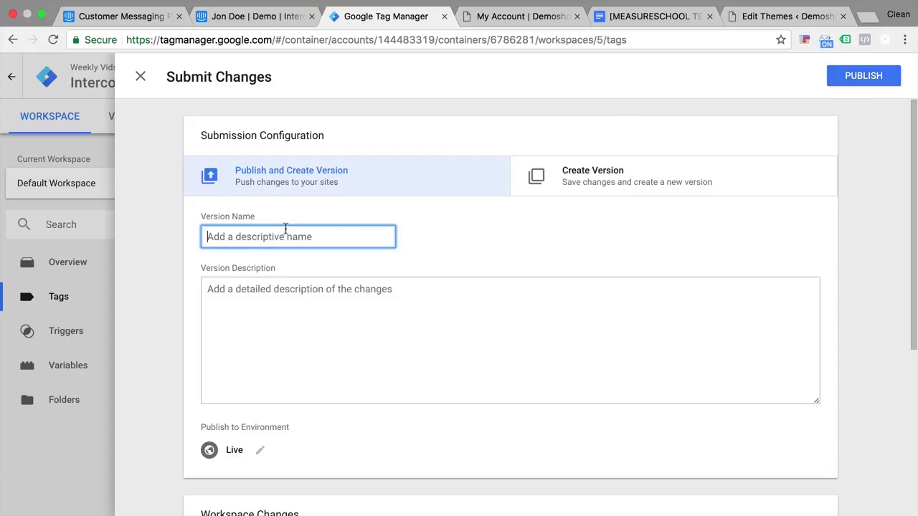
pyautogui.write('added Intercom')
pyautogui.click(861, 79)
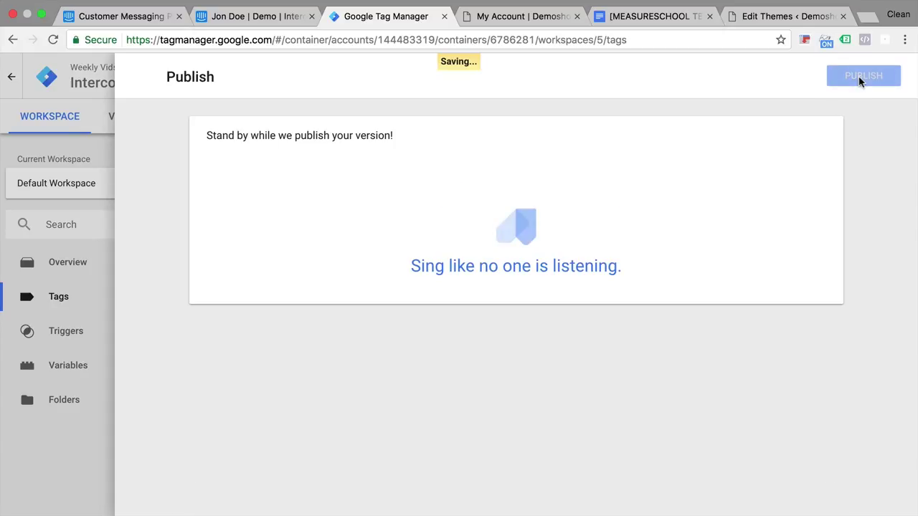